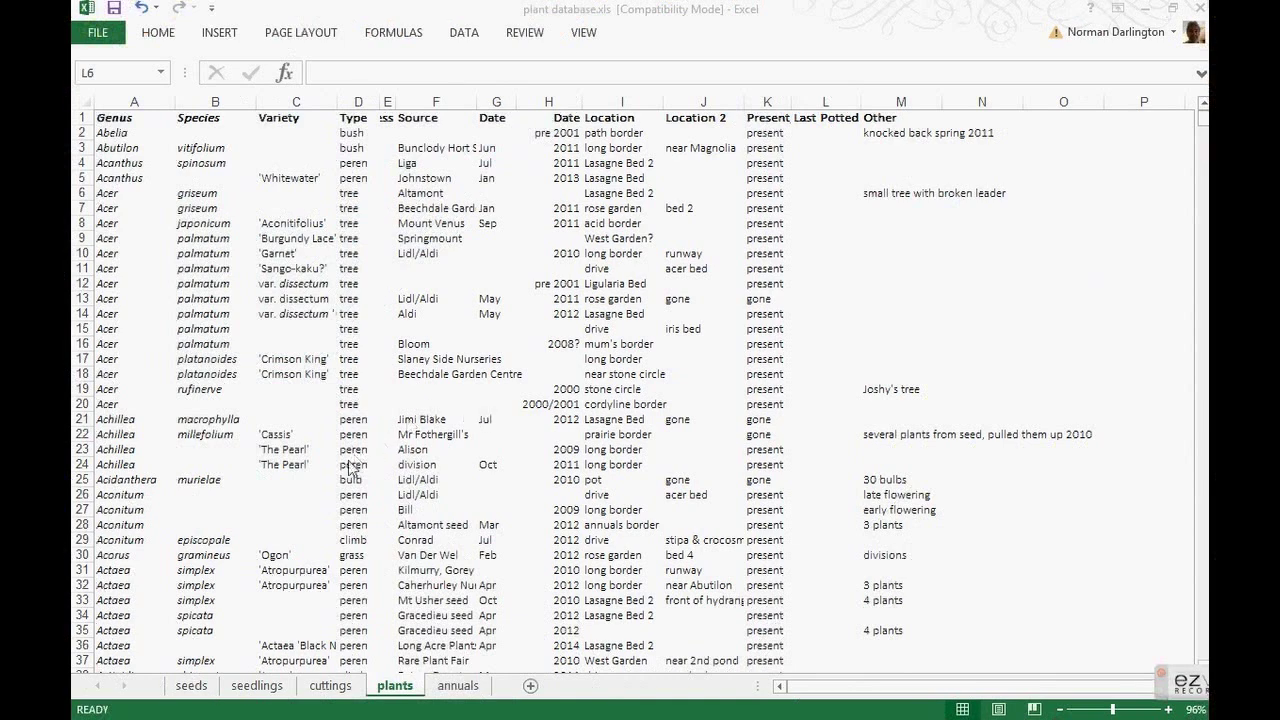
- View the seeds sheet of the plant database and return to the plants sheet
click(391, 687)
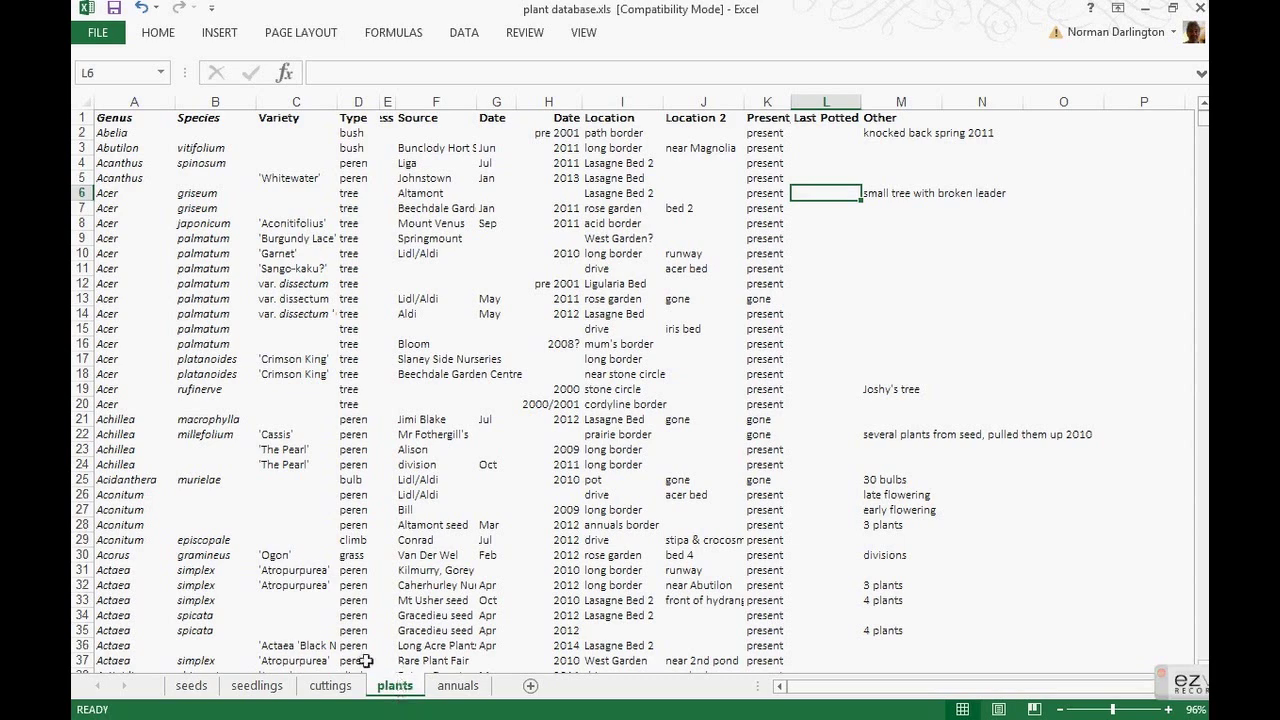
click(188, 686)
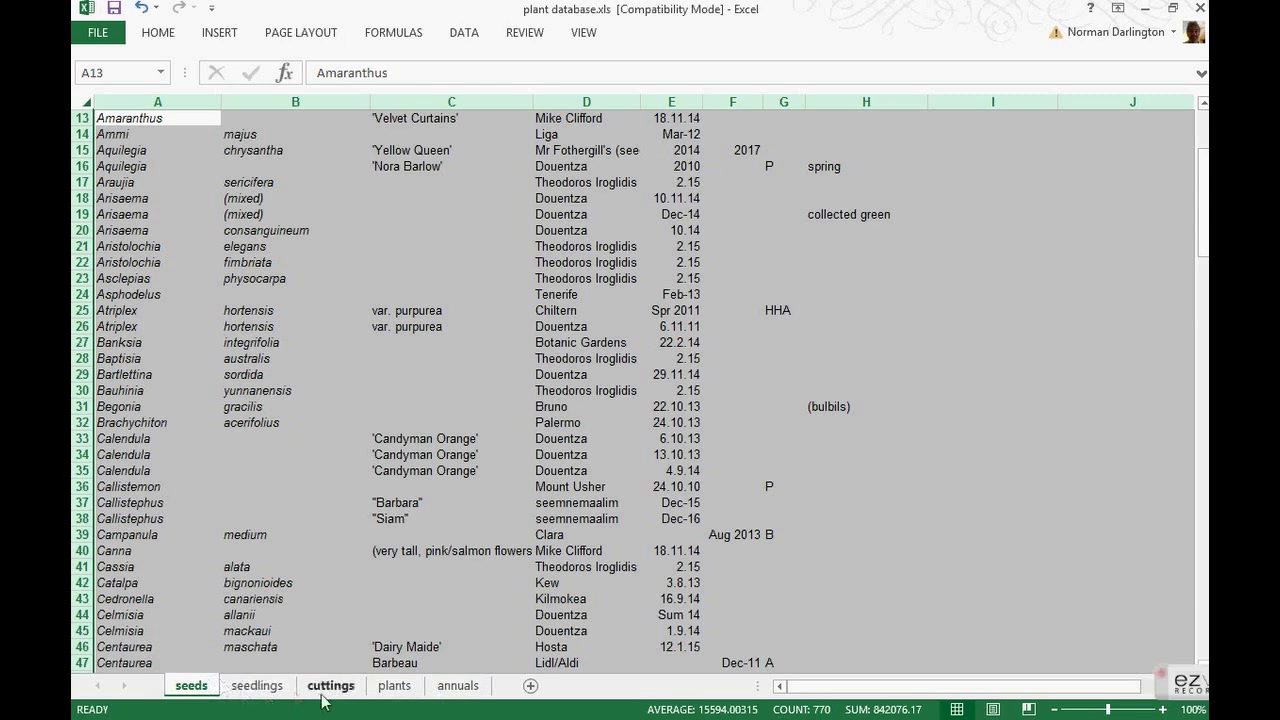
click(389, 688)
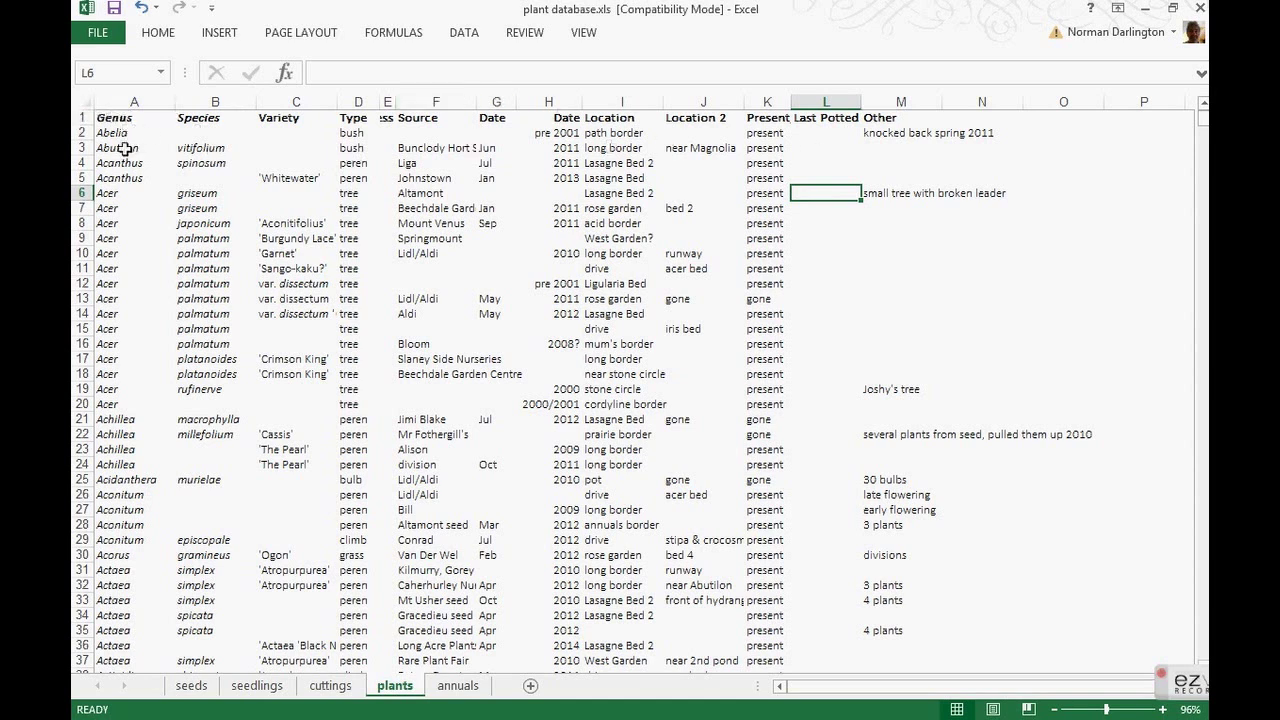
- Examine the Genus, Species, Variety, Type, Source and two Date columns of the plants sheet one after another
click(115, 120)
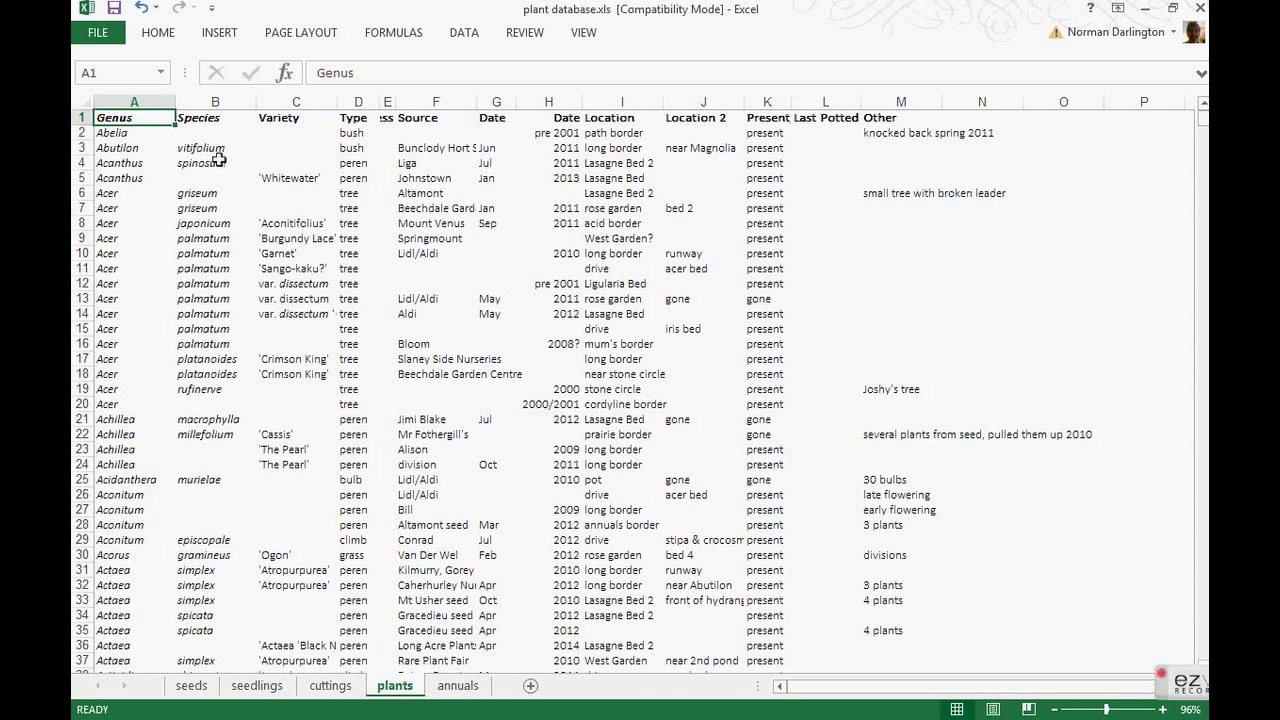
click(207, 120)
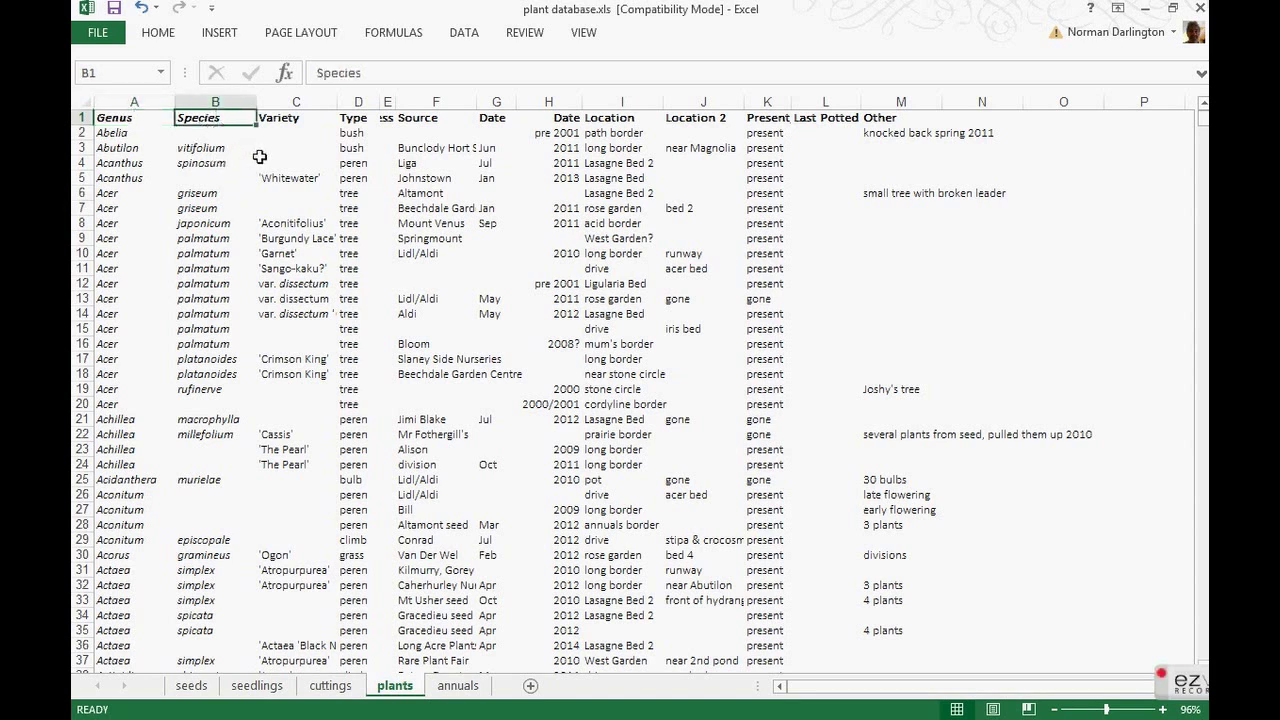
click(296, 118)
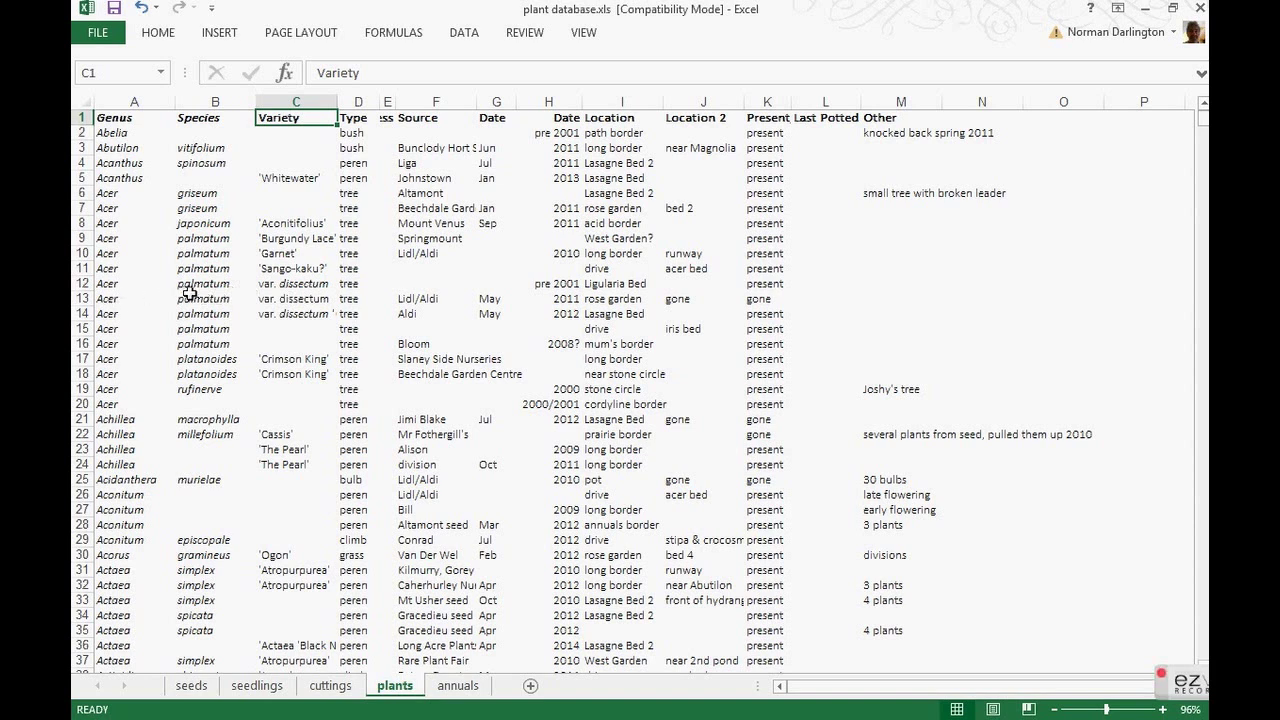
click(350, 101)
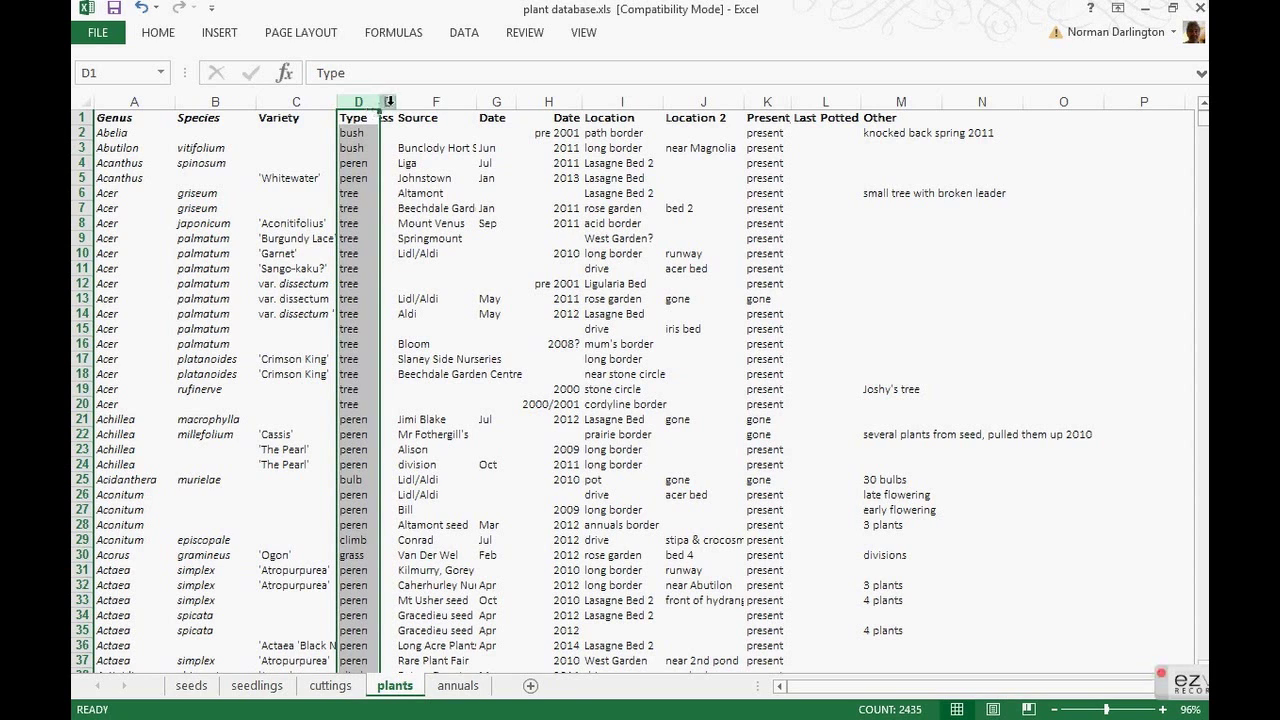
click(422, 101)
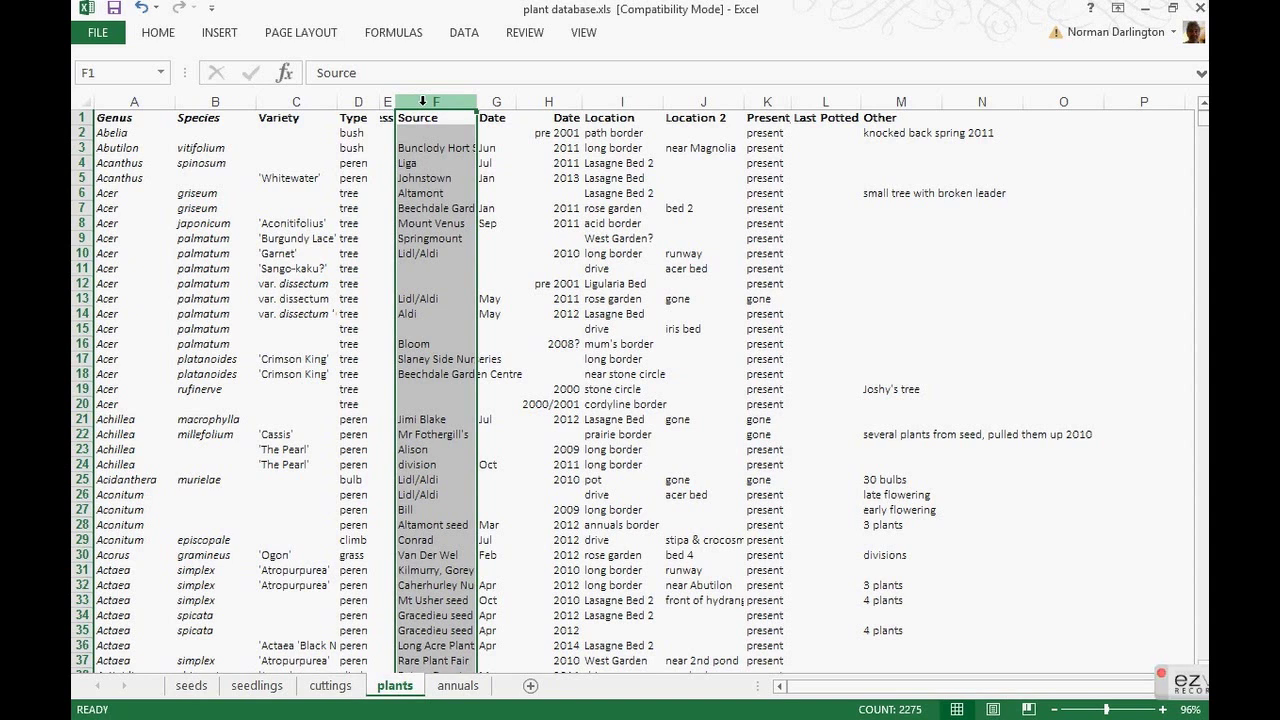
click(493, 97)
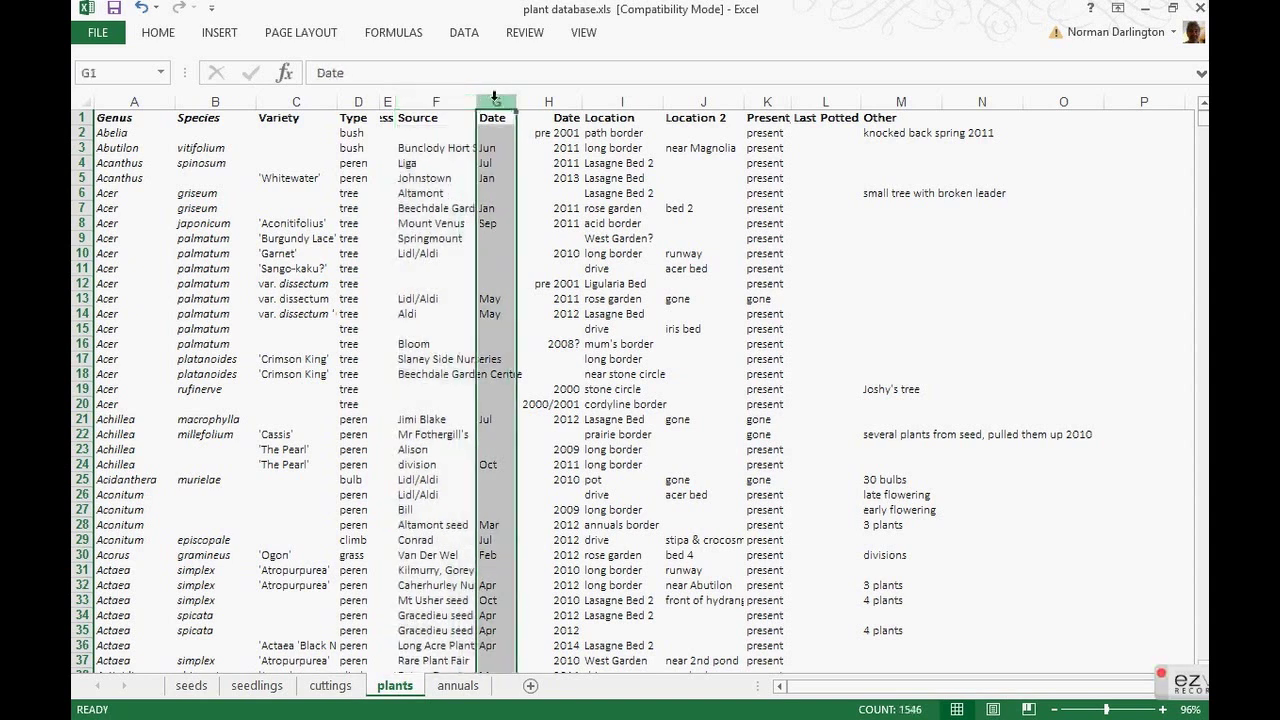
drag(493, 97, 548, 102)
click(548, 102)
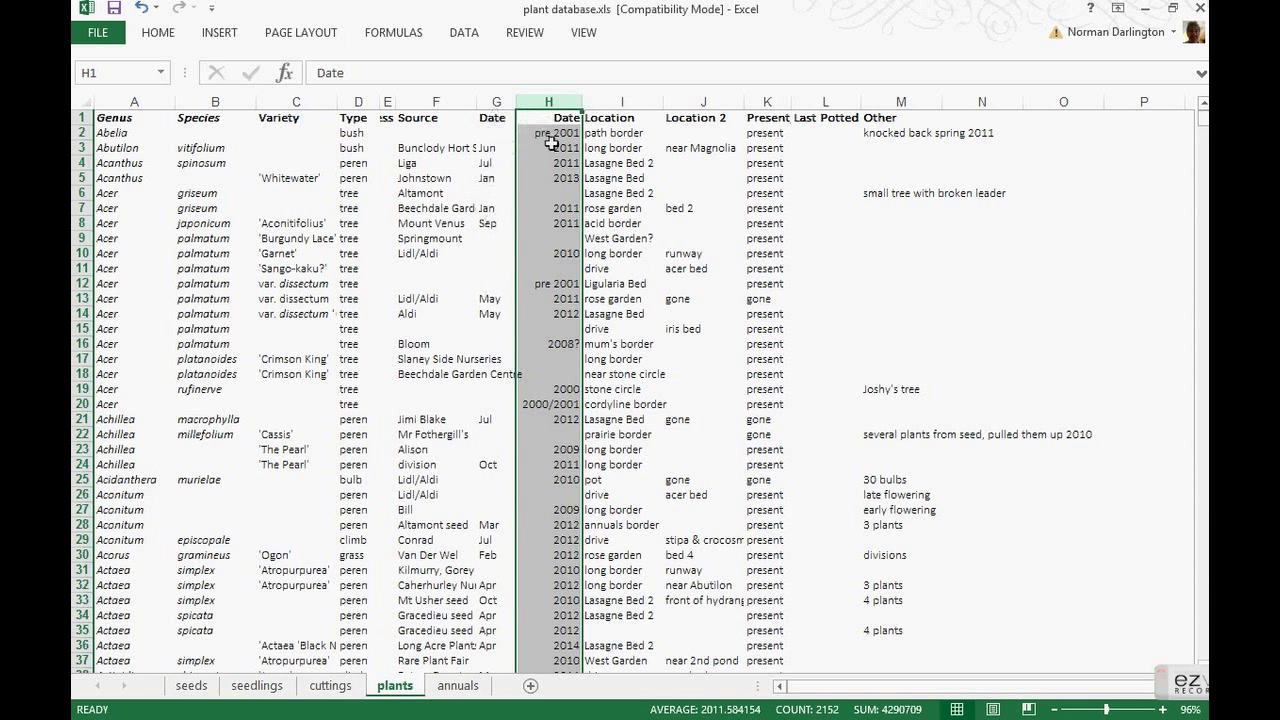
- Examine the Location, Location 2, Present/Gone, Last Potted and Other columns of the plants sheet
click(607, 102)
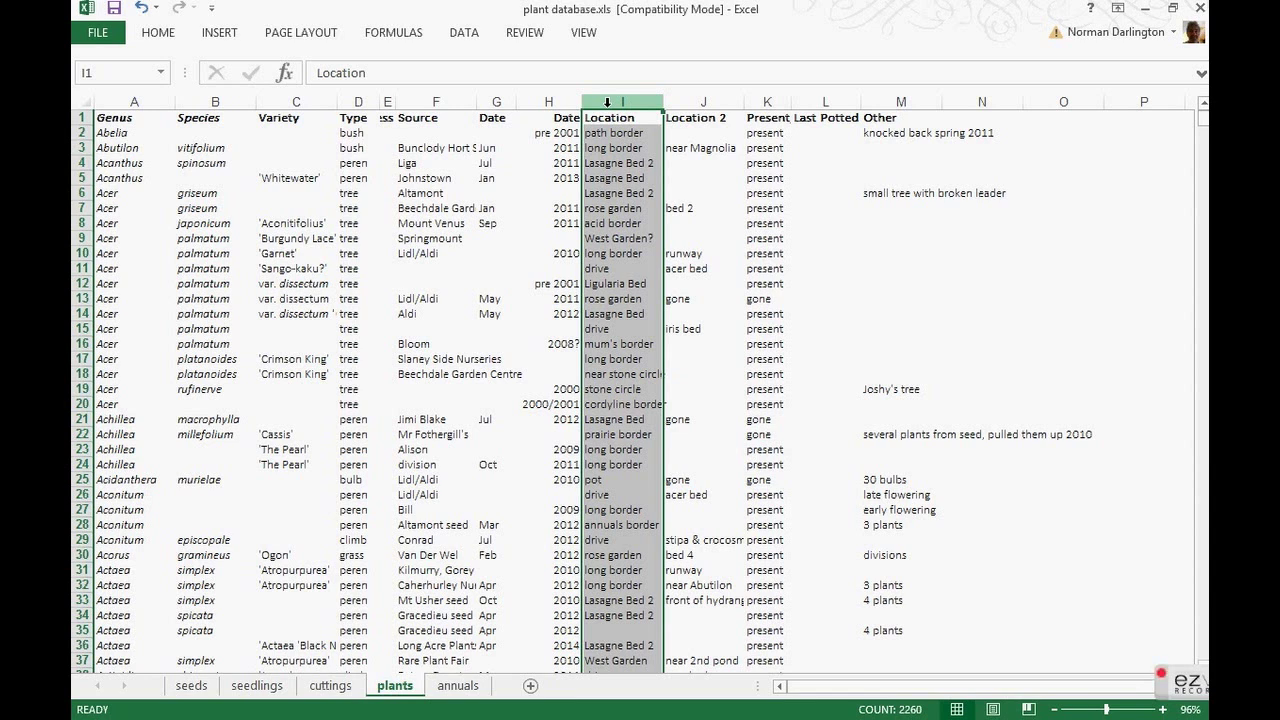
click(707, 101)
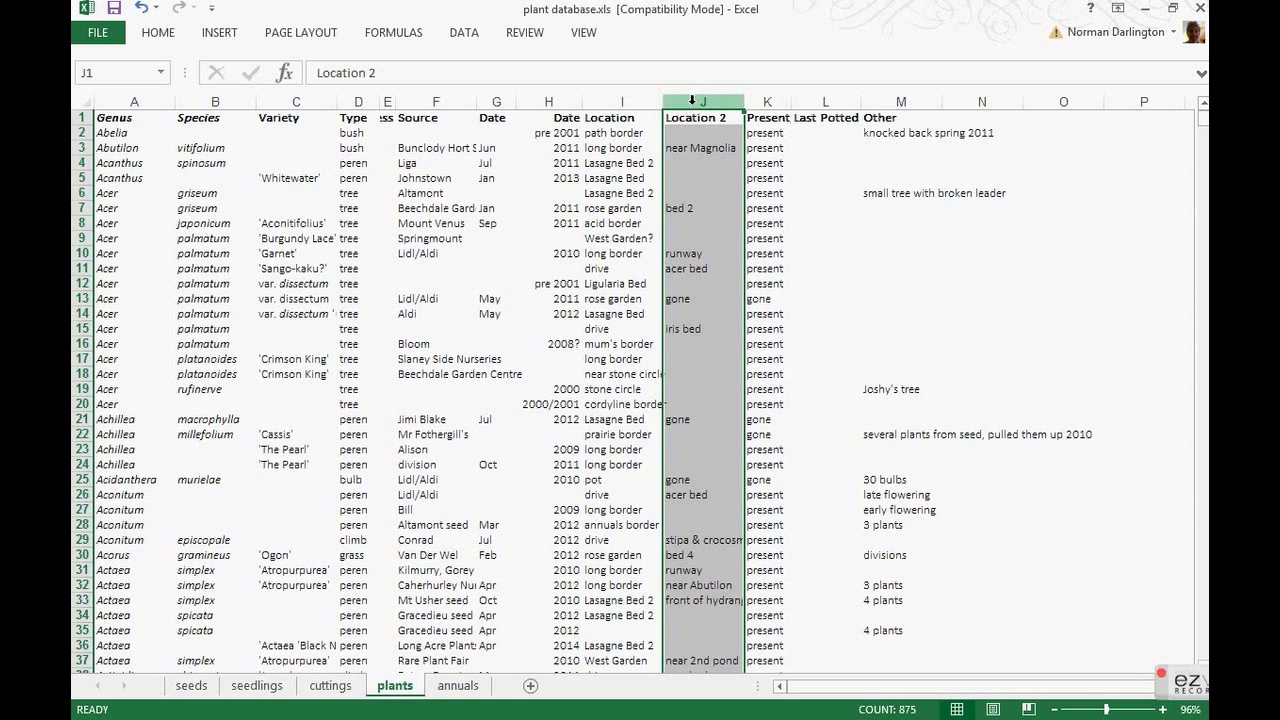
click(768, 101)
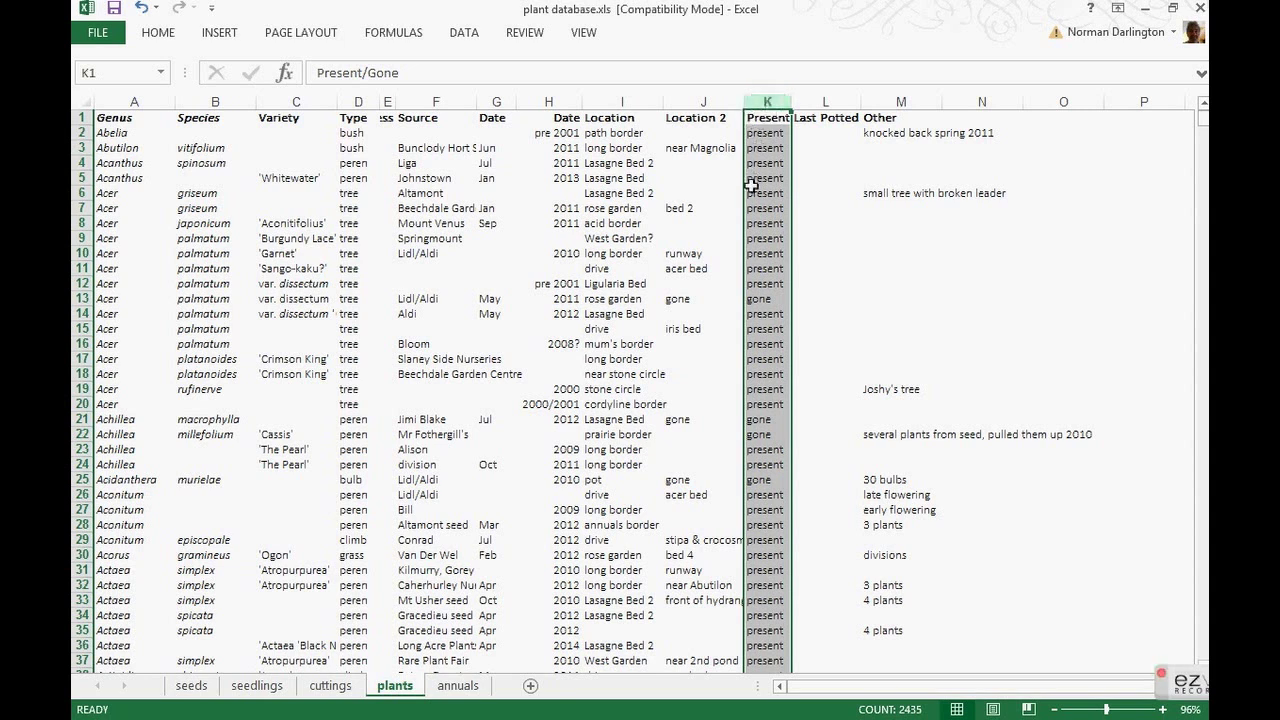
click(766, 300)
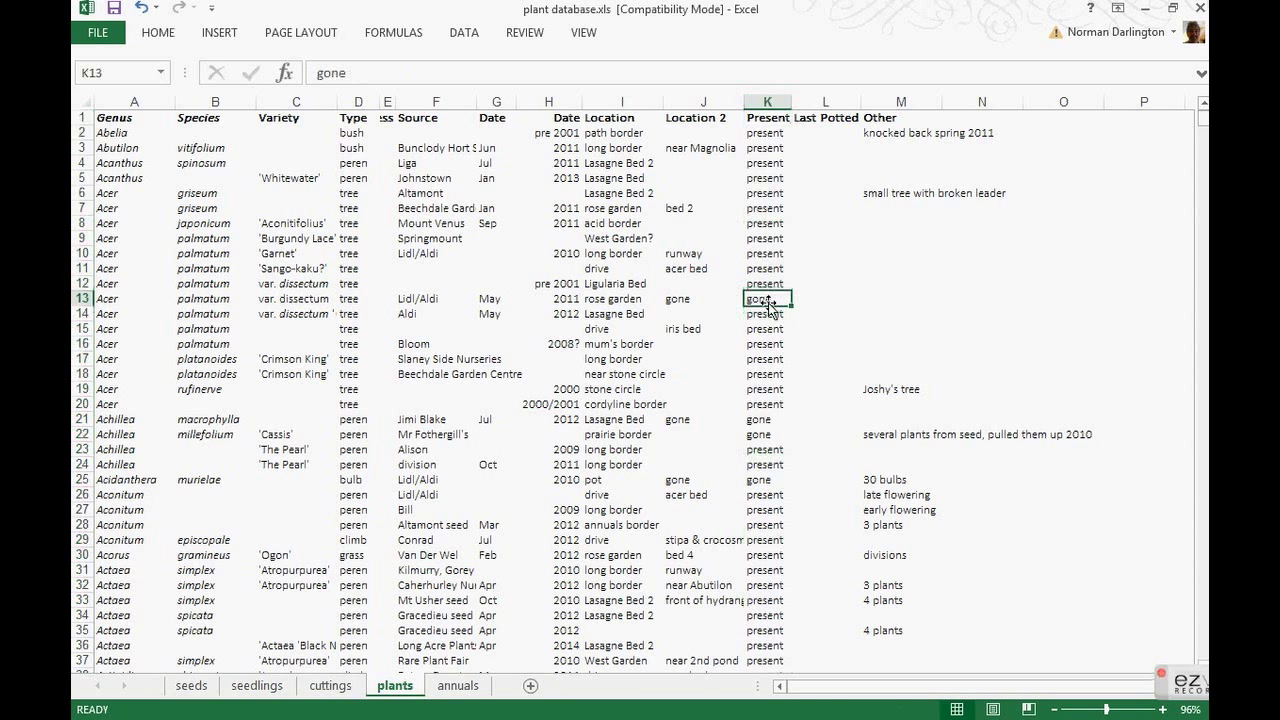
click(757, 102)
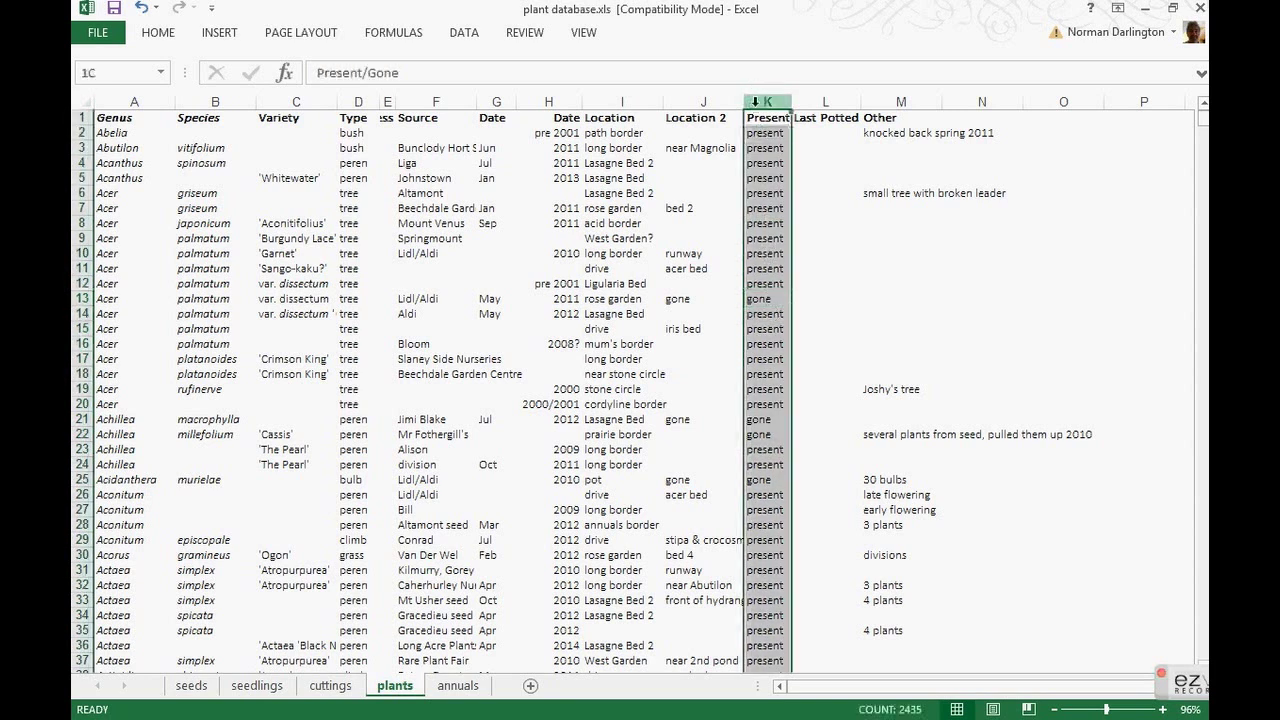
click(826, 101)
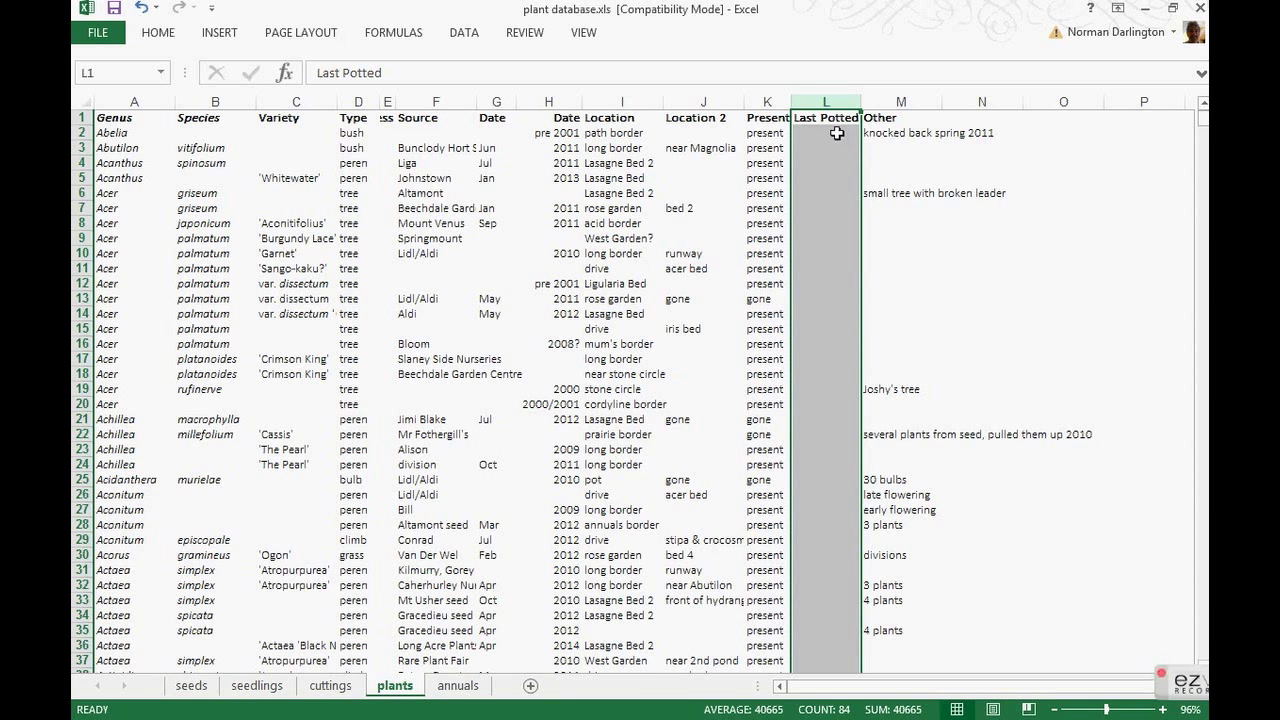
click(891, 97)
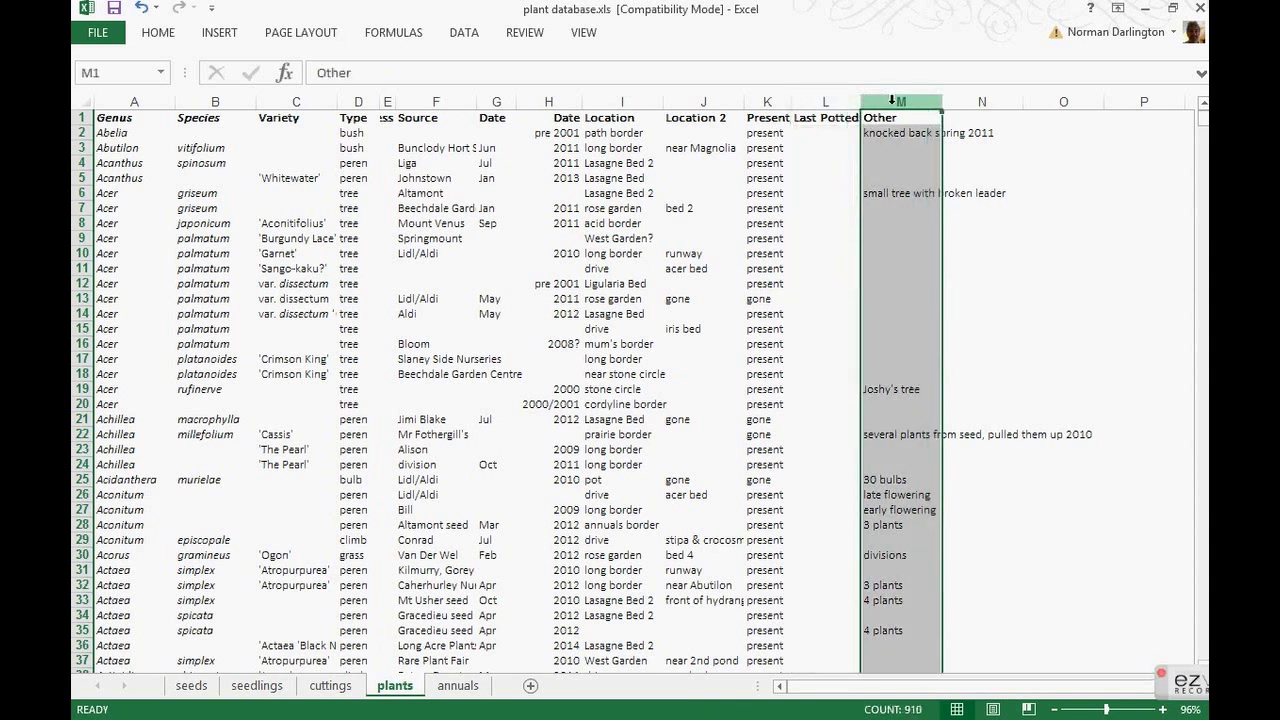
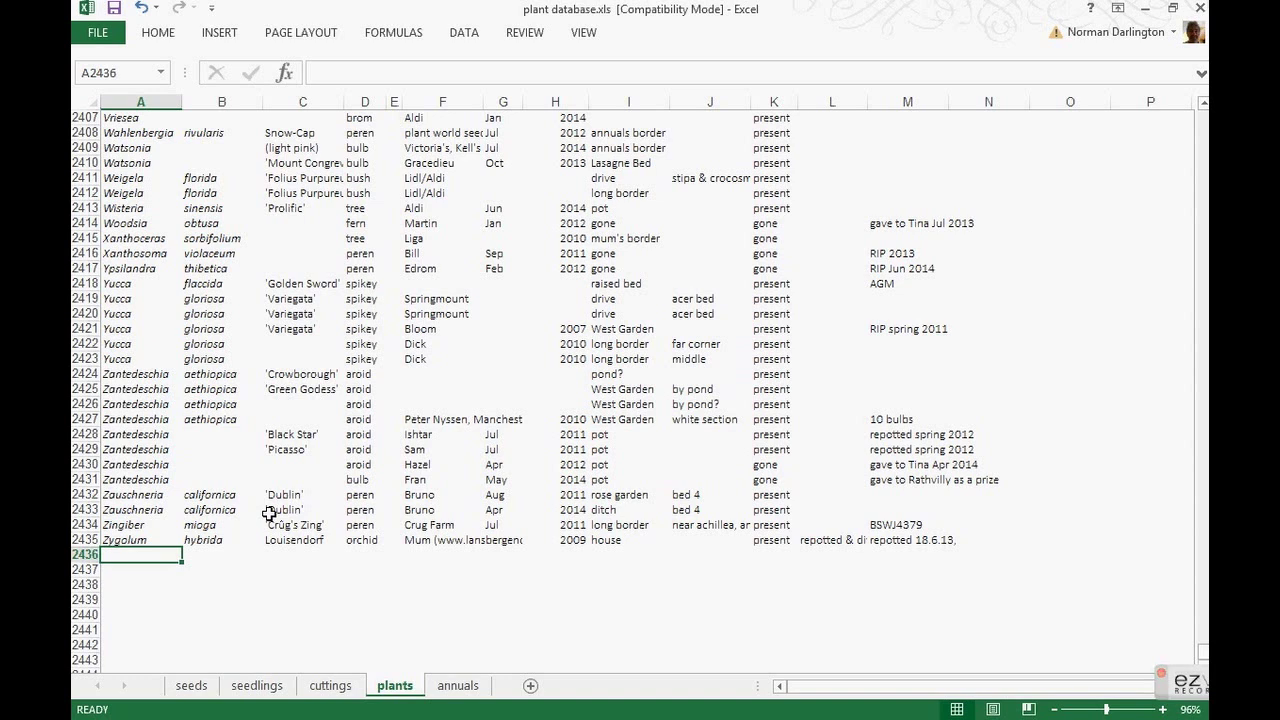
- Start a new plant record in row 2436 with genus aaa, type succ and the supplier's name as source
text(aaa)
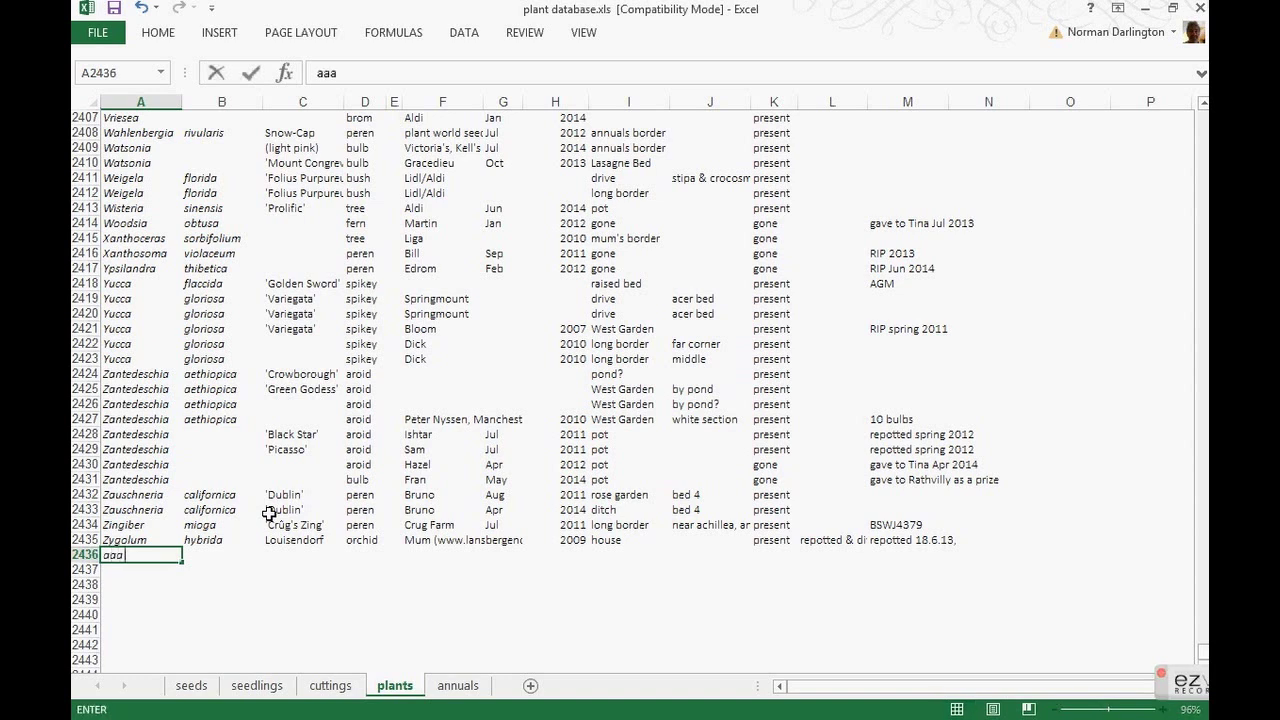
click(361, 553)
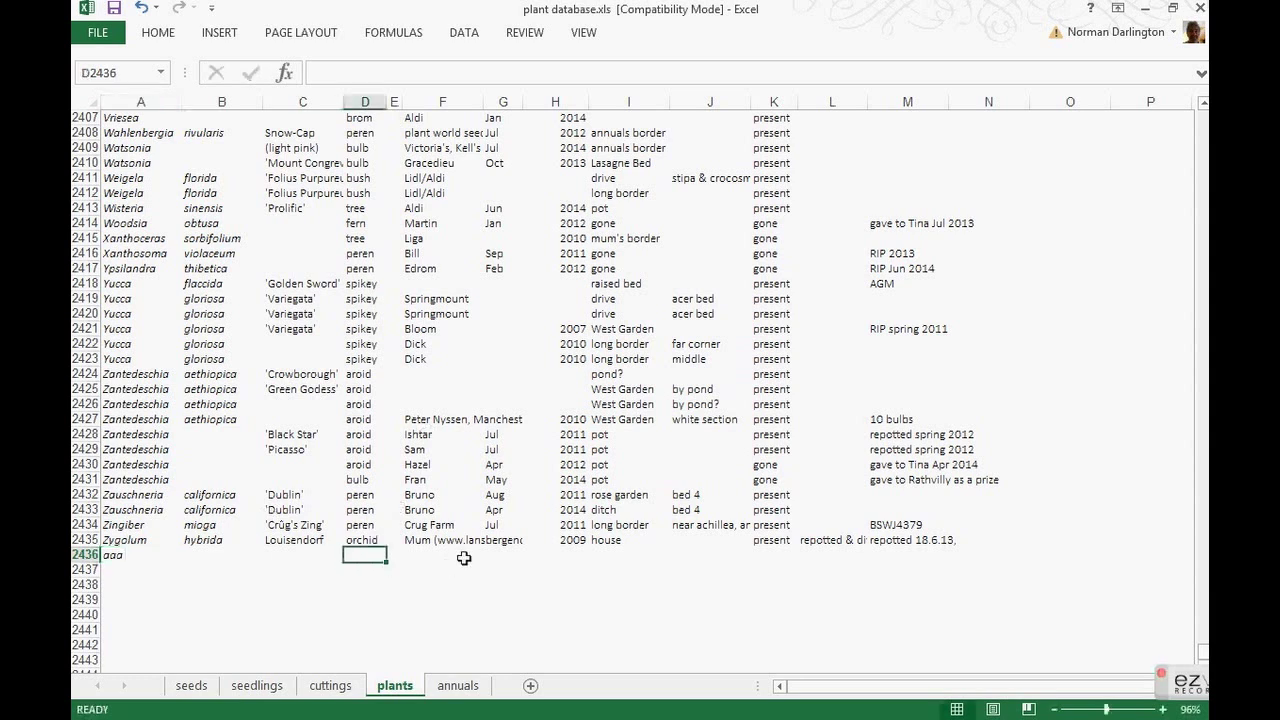
text(succ)
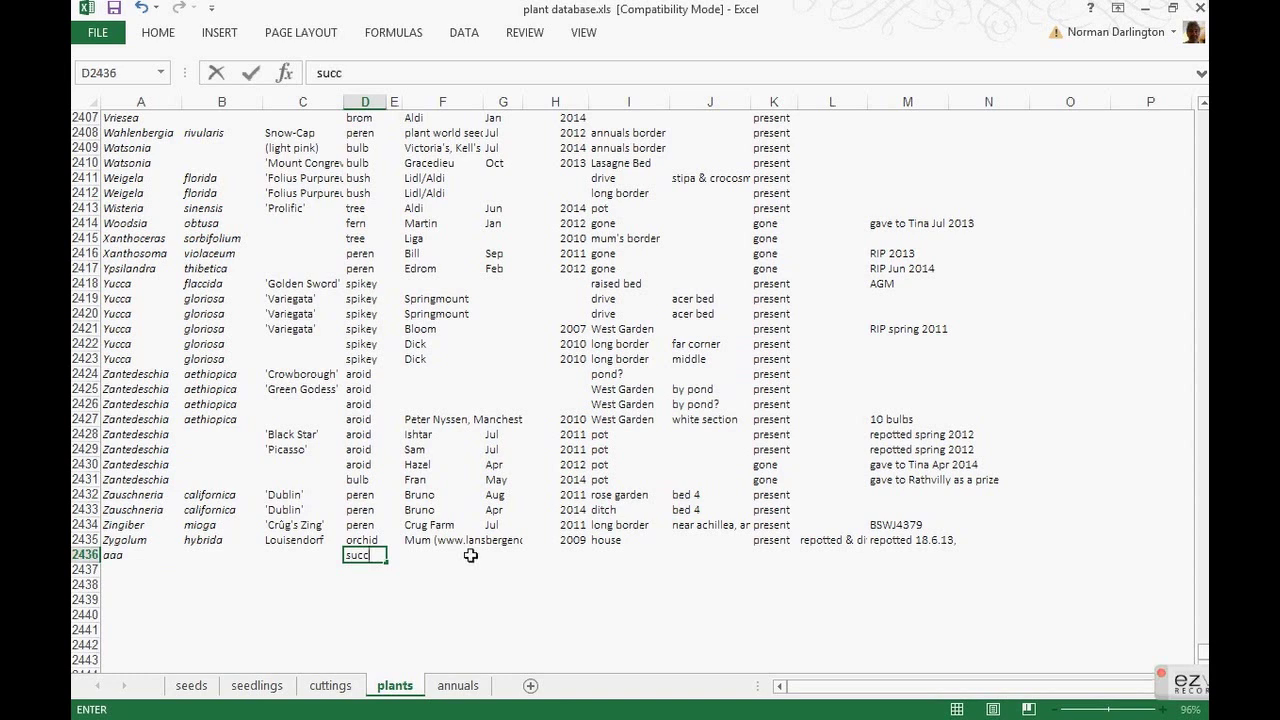
click(420, 552)
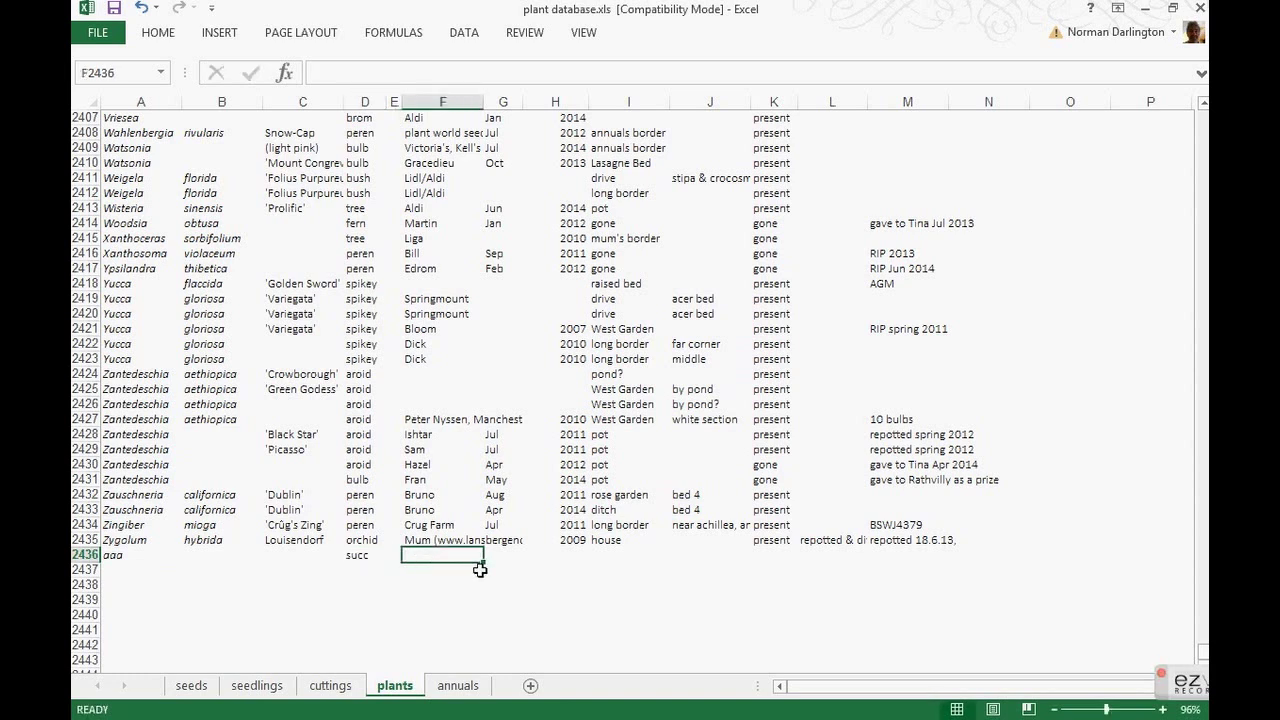
text(Liga)
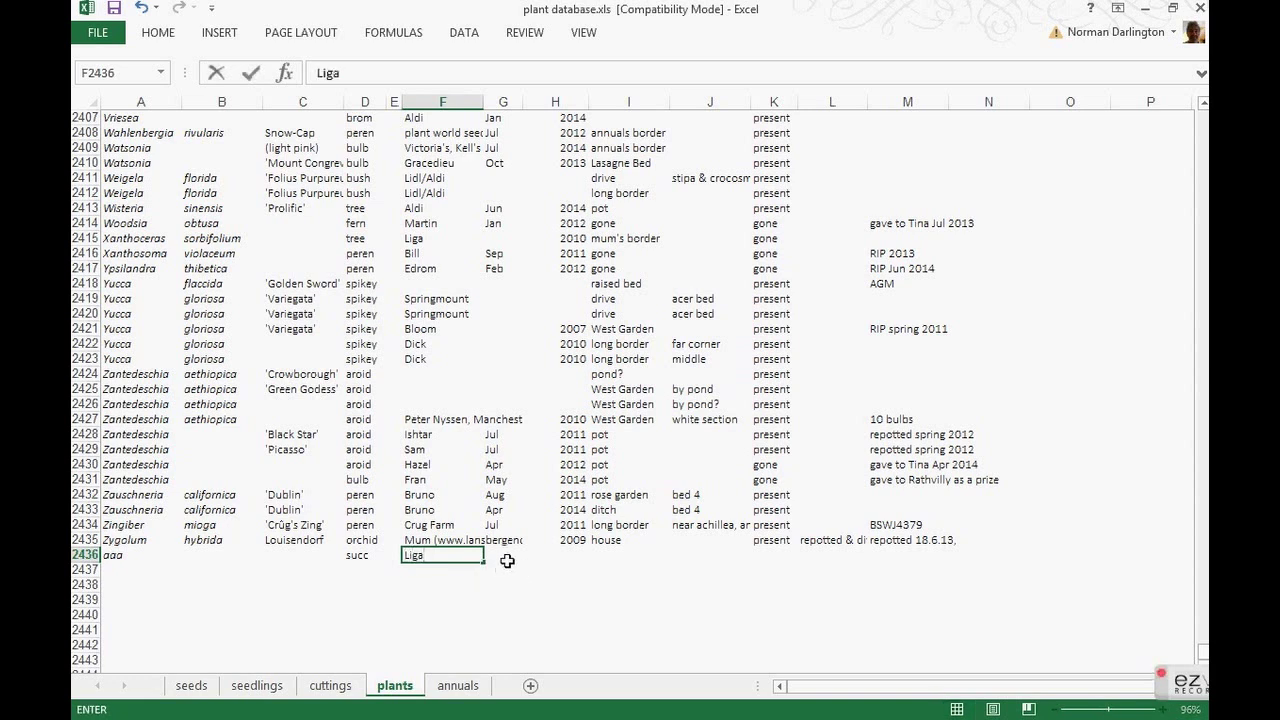
- Date the new record in row 2436 May 2015 and mark it present, leaving both location cells blank
click(512, 555)
text(May)
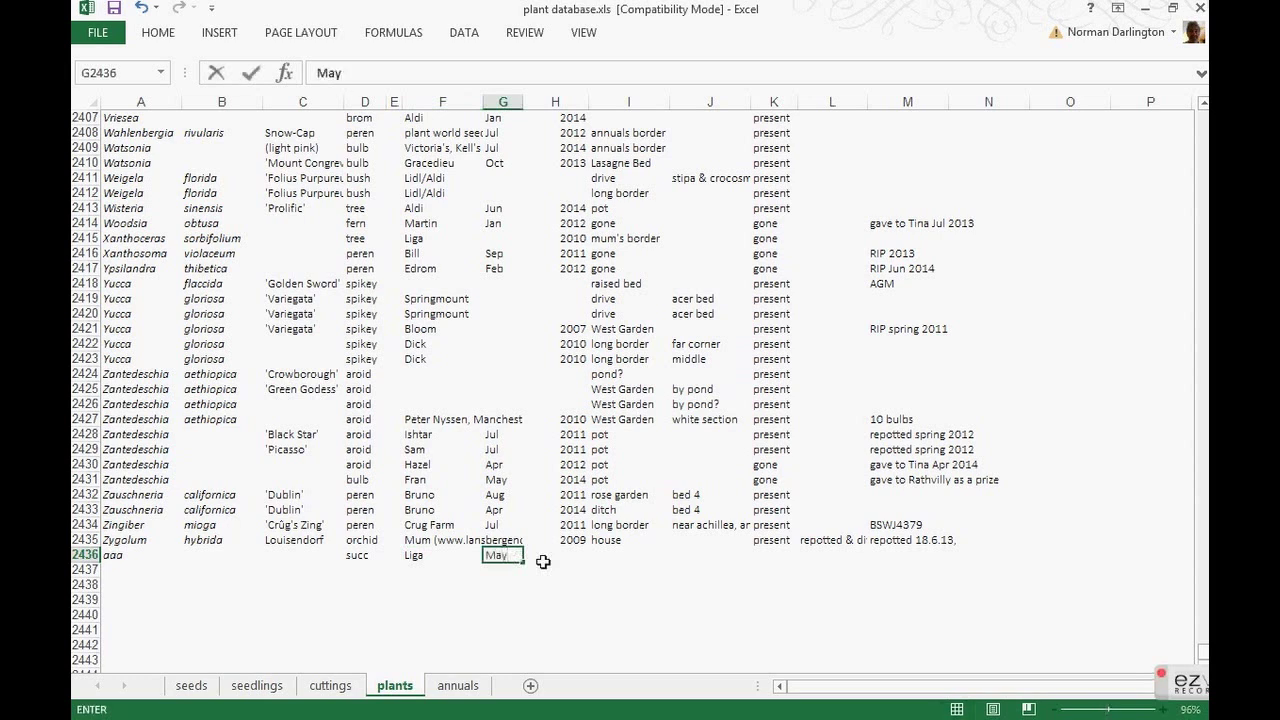
click(582, 555)
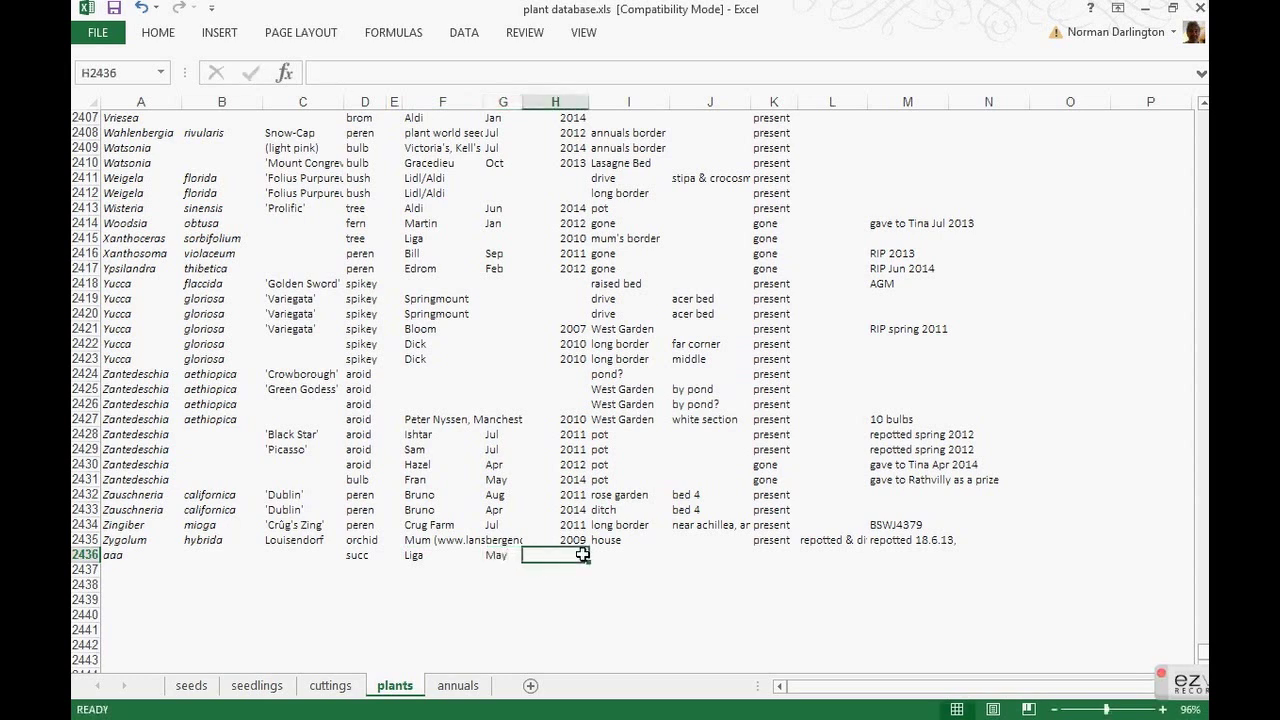
text(2015)
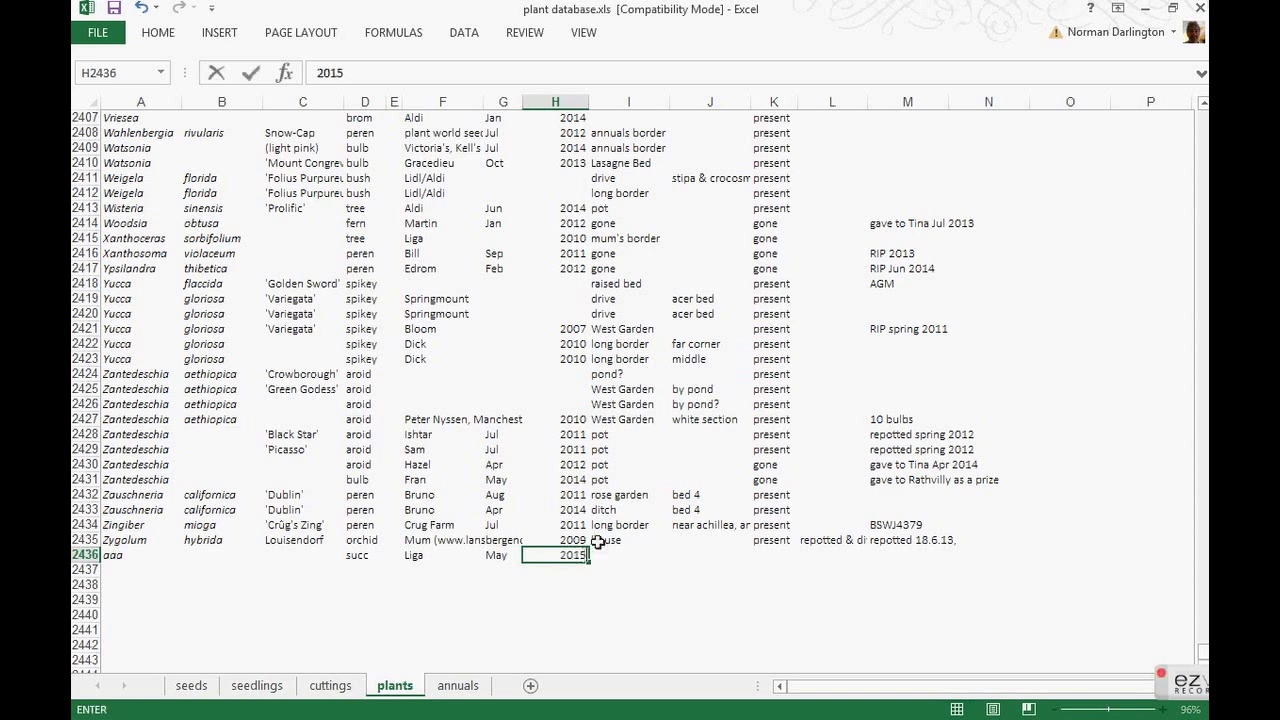
click(601, 552)
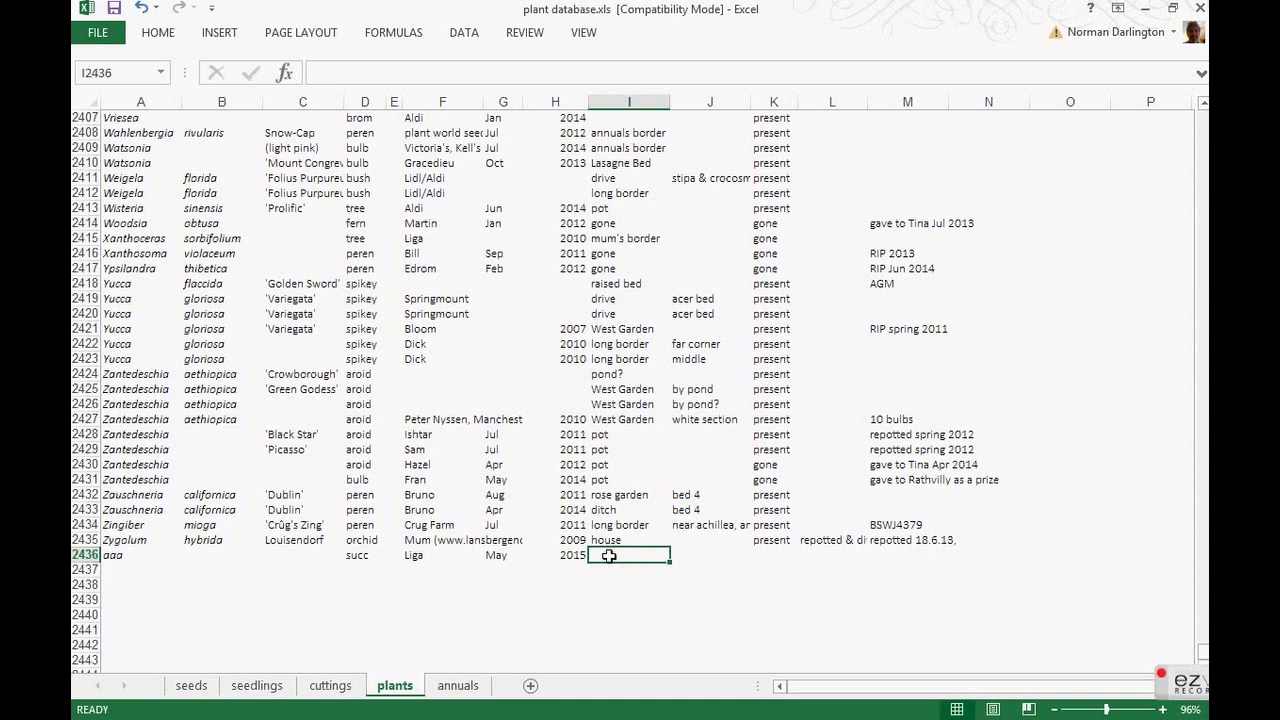
click(694, 553)
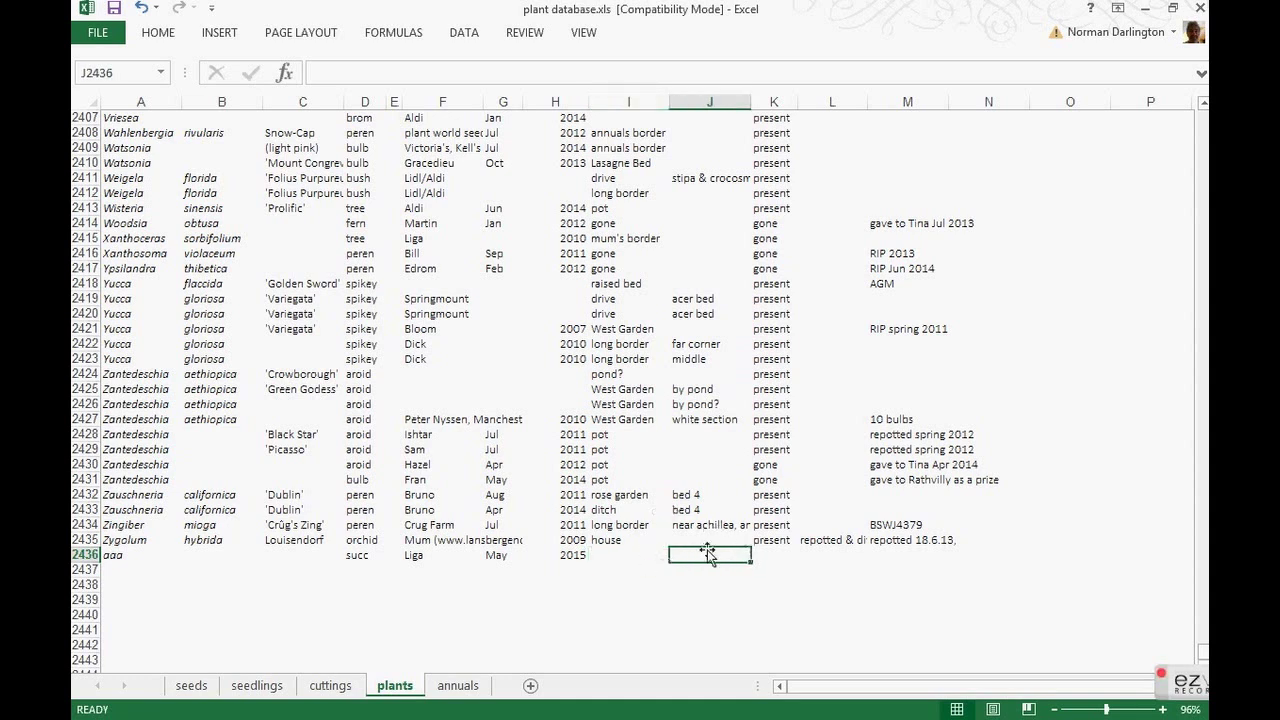
click(772, 557)
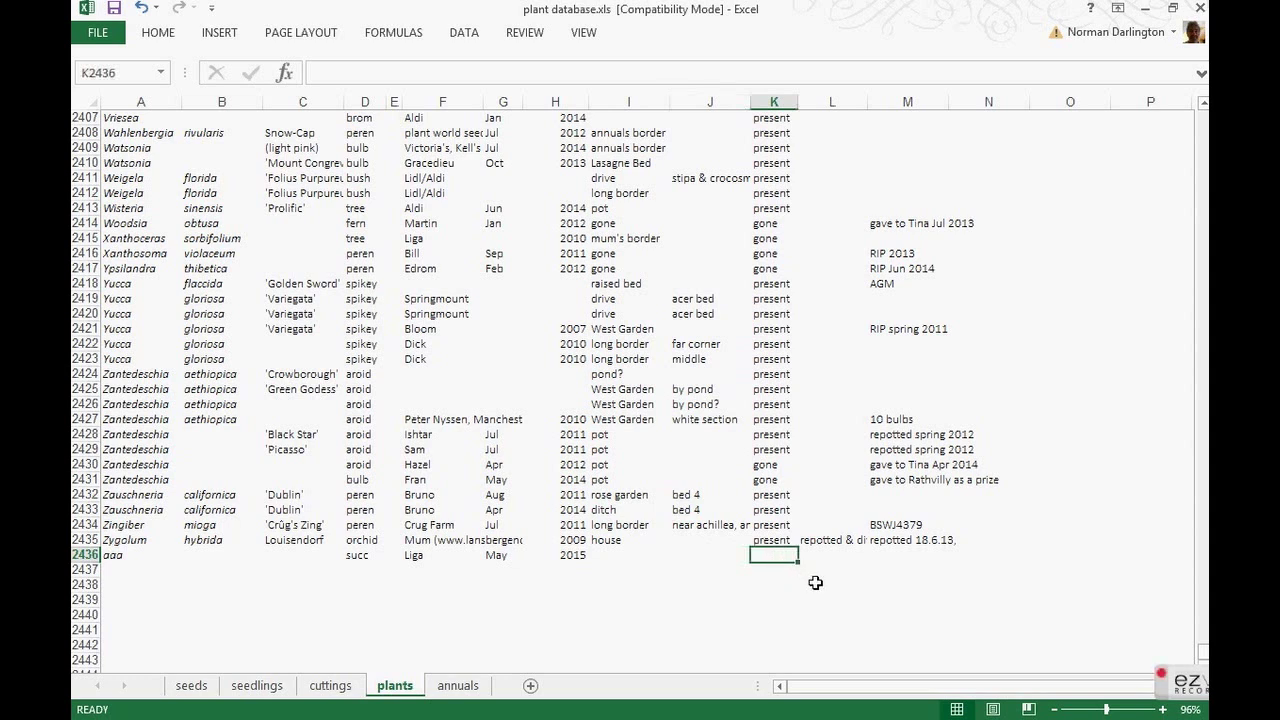
text(present)
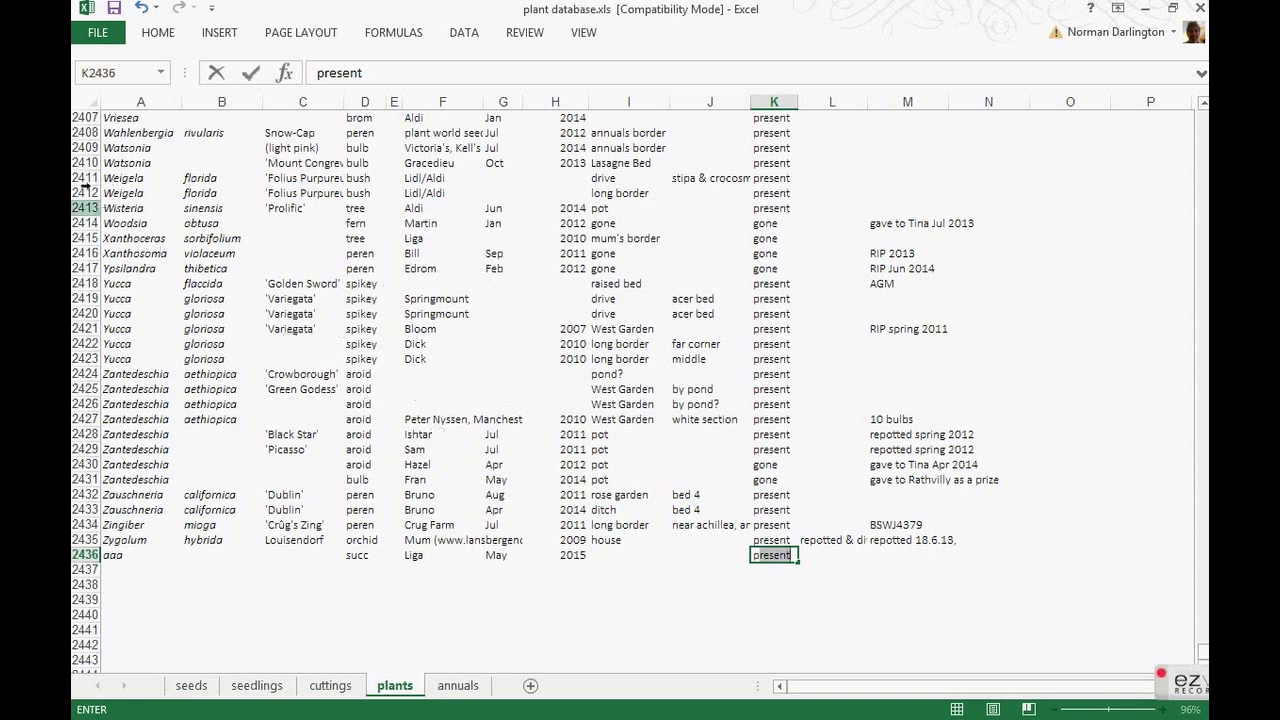
- Sort the entire plants sheet by Genus values from A to Z, with headers, and view the first rows
click(88, 101)
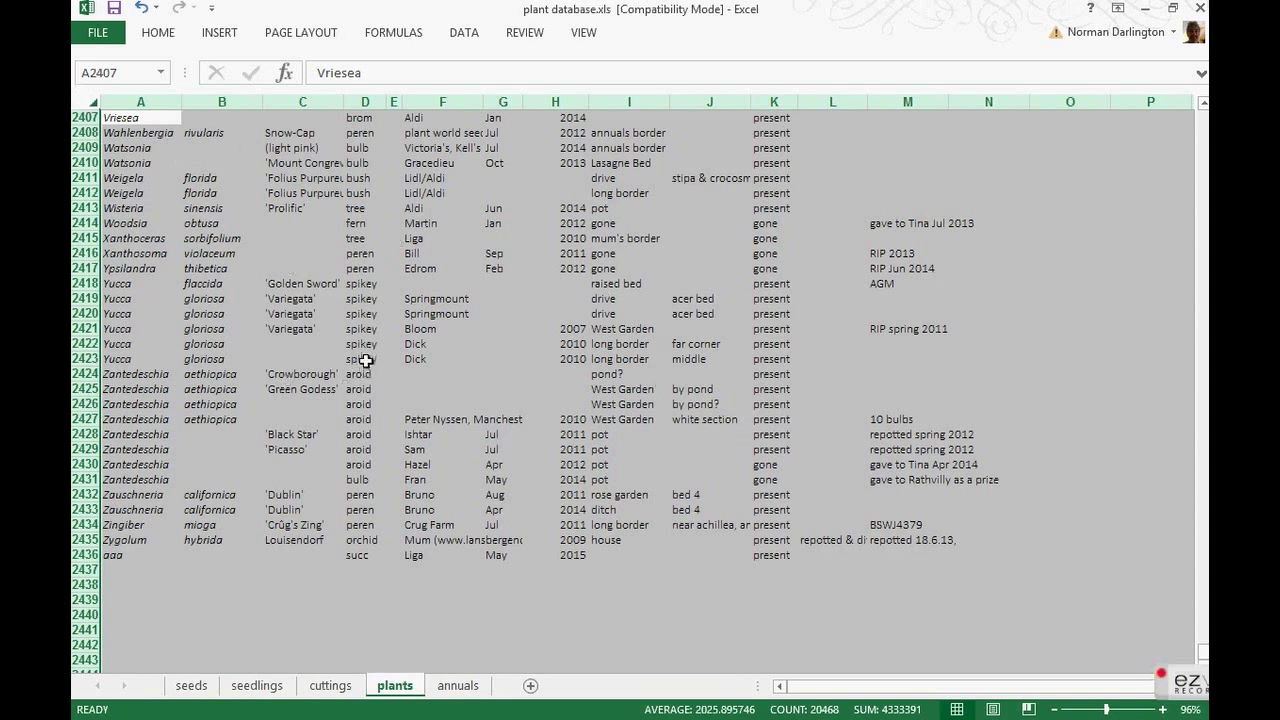
click(460, 36)
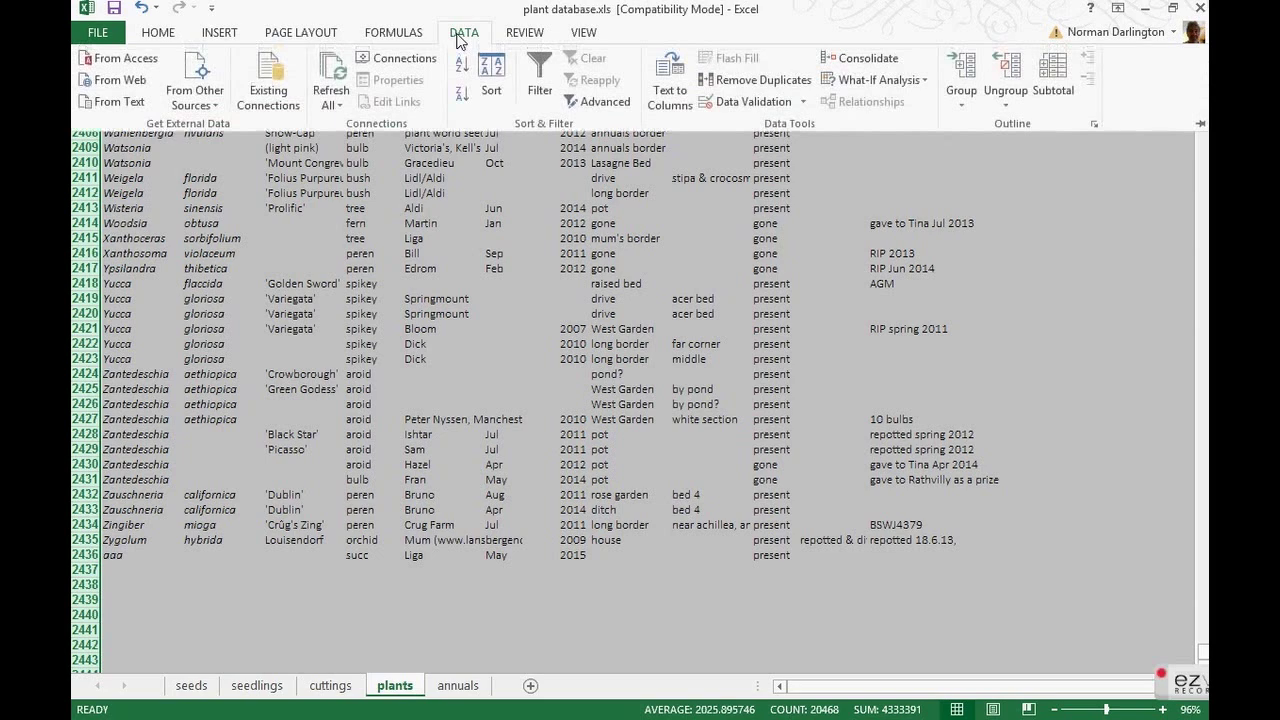
click(491, 88)
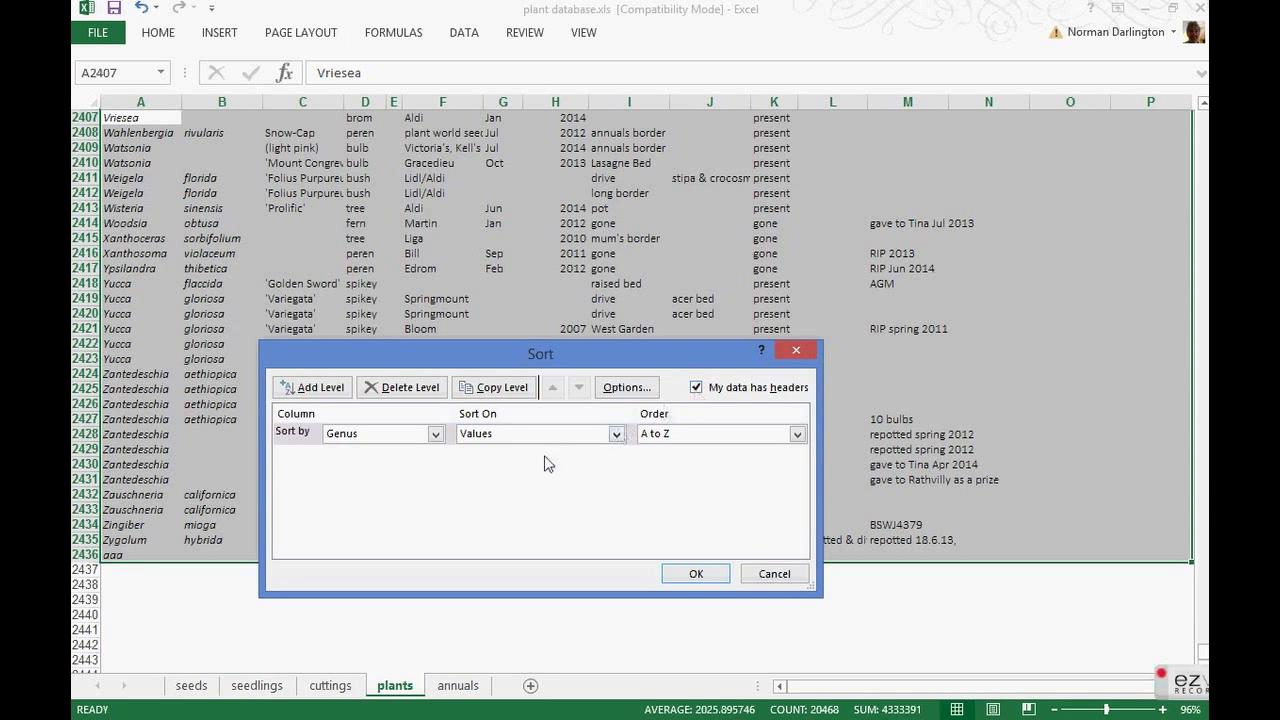
click(701, 575)
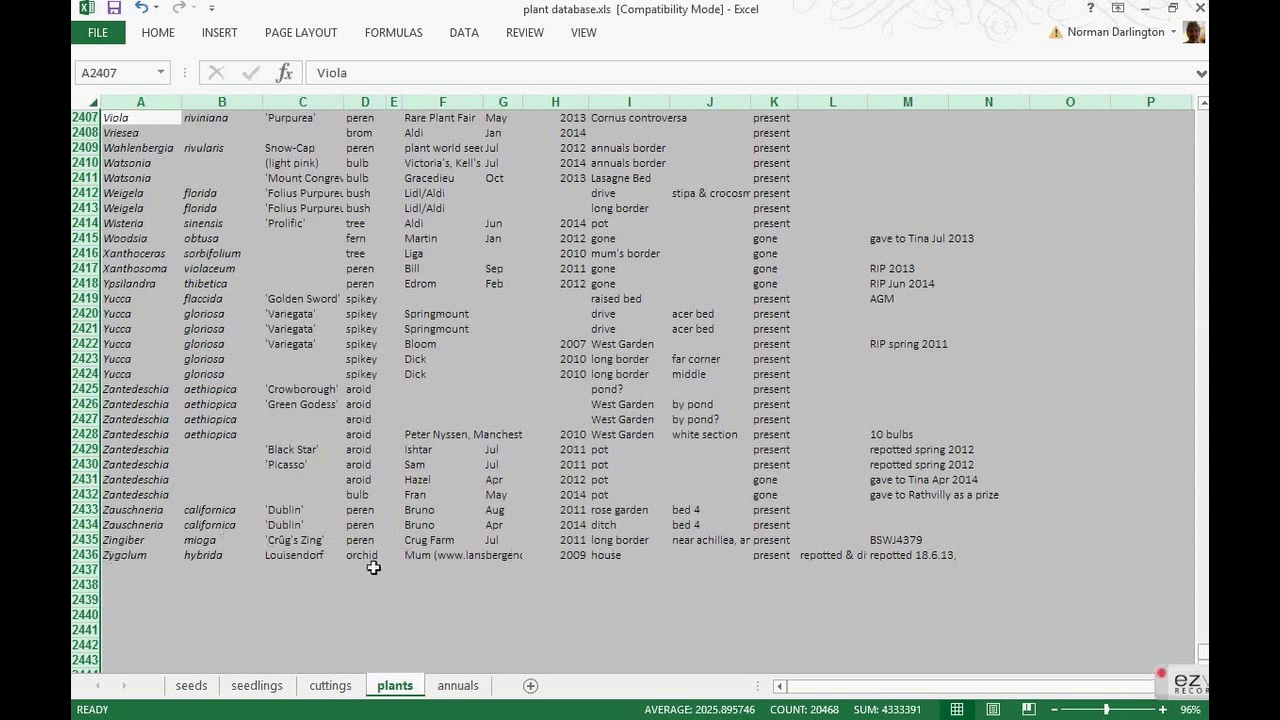
drag(1205, 657, 1135, 92)
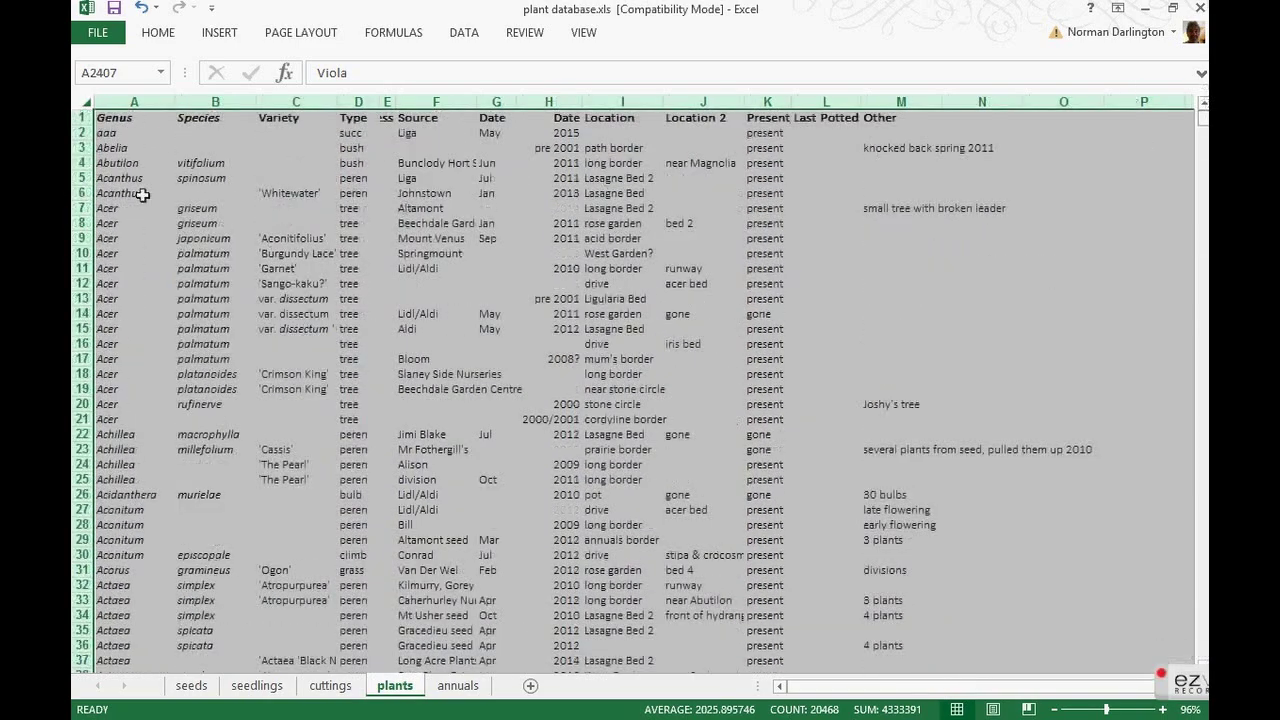
- Select the entire plants sheet and add filters to all its column headings
click(101, 134)
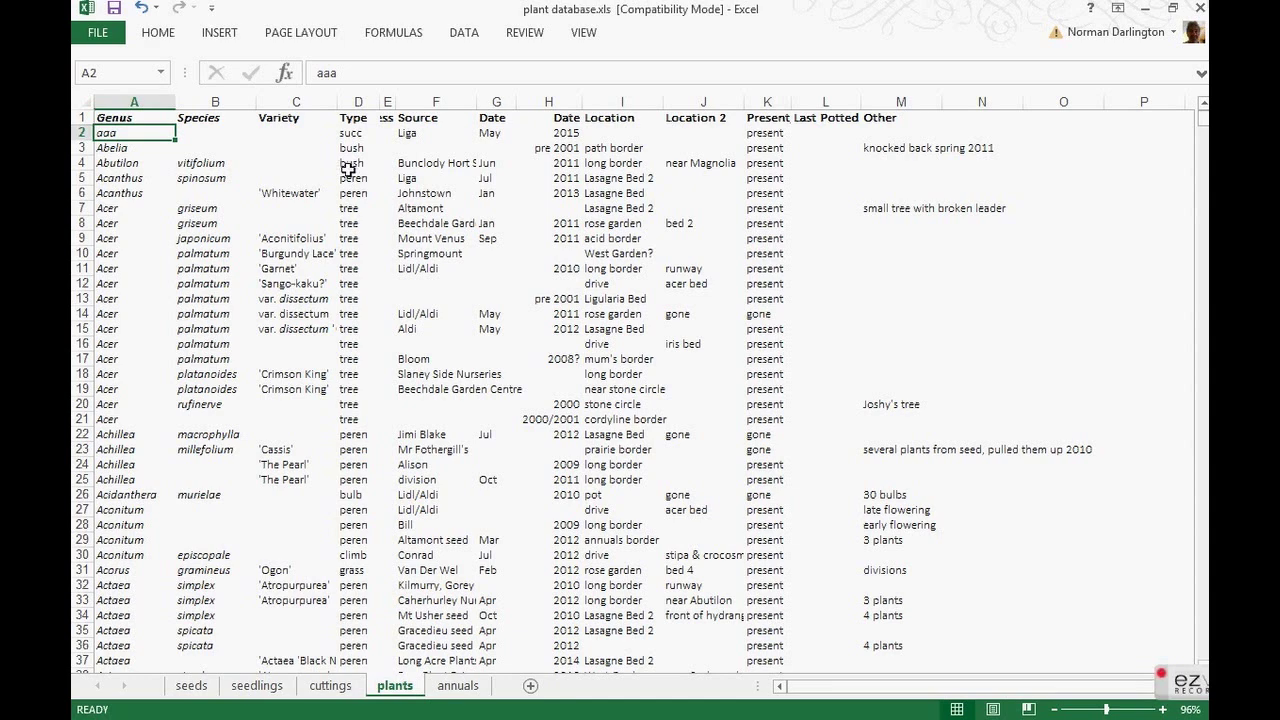
click(87, 101)
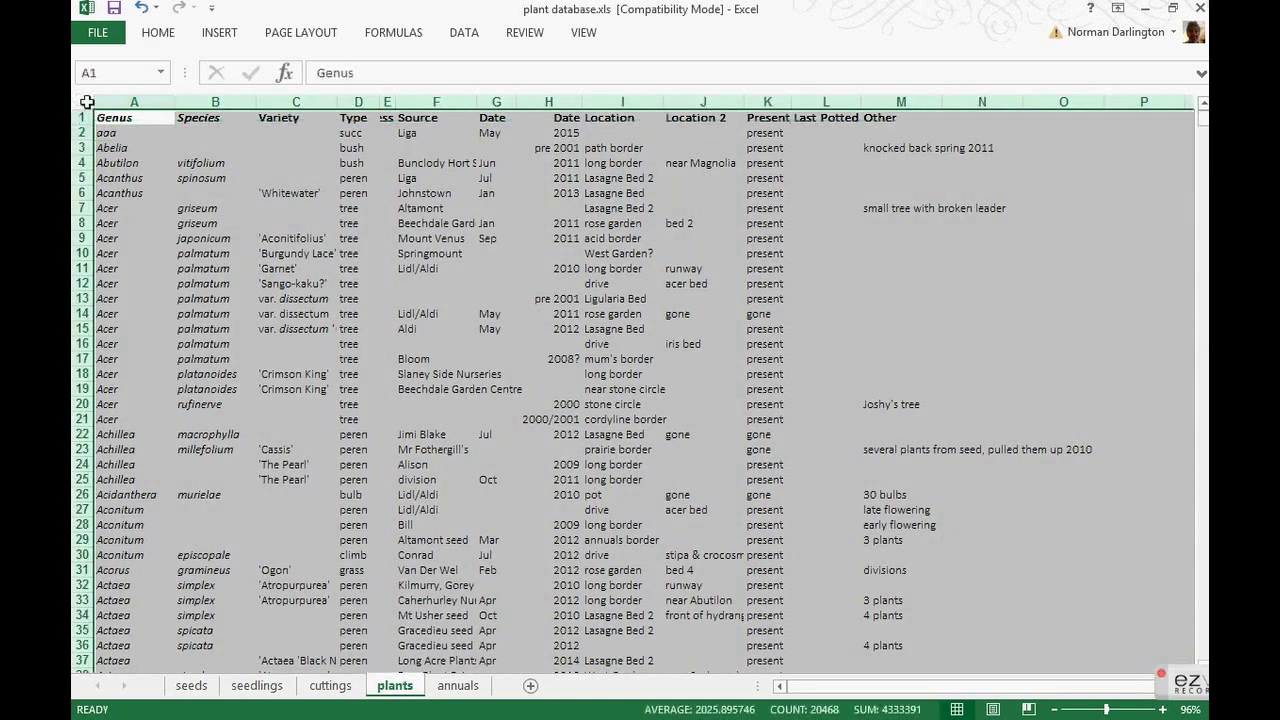
click(463, 36)
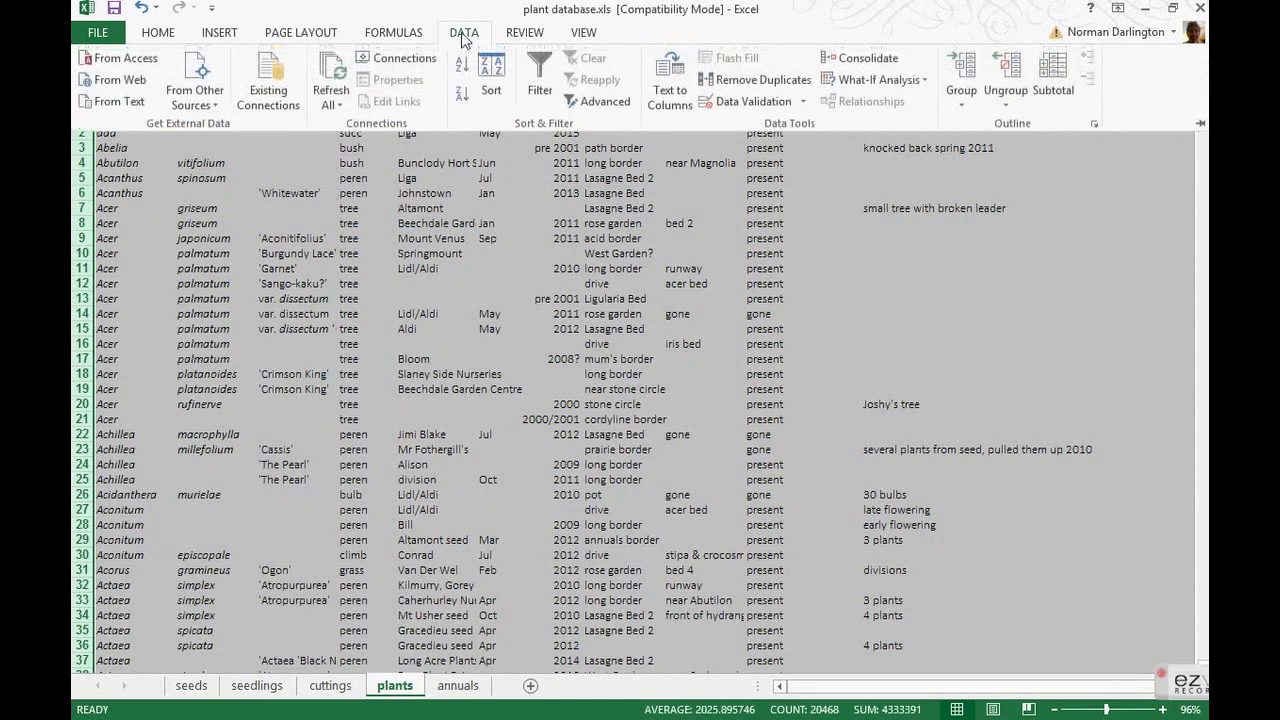
click(541, 76)
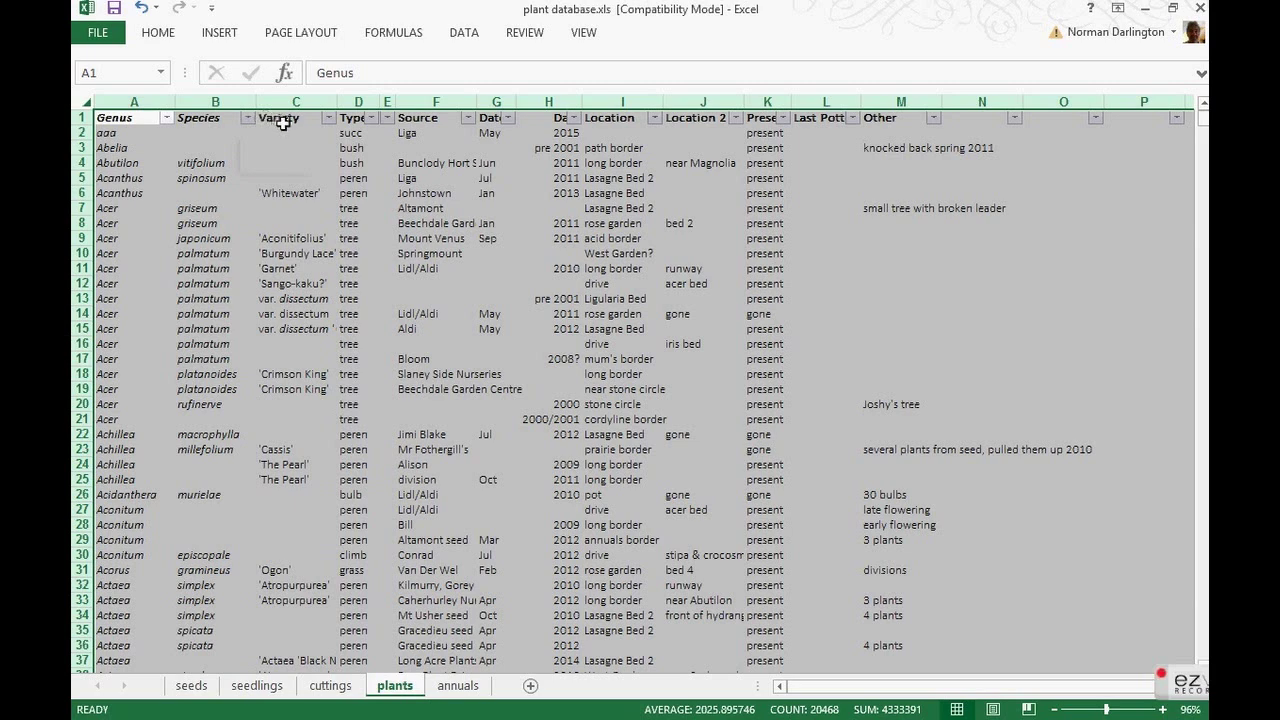
- Filter the plants sheet by Type so that only aroid records are listed
click(371, 121)
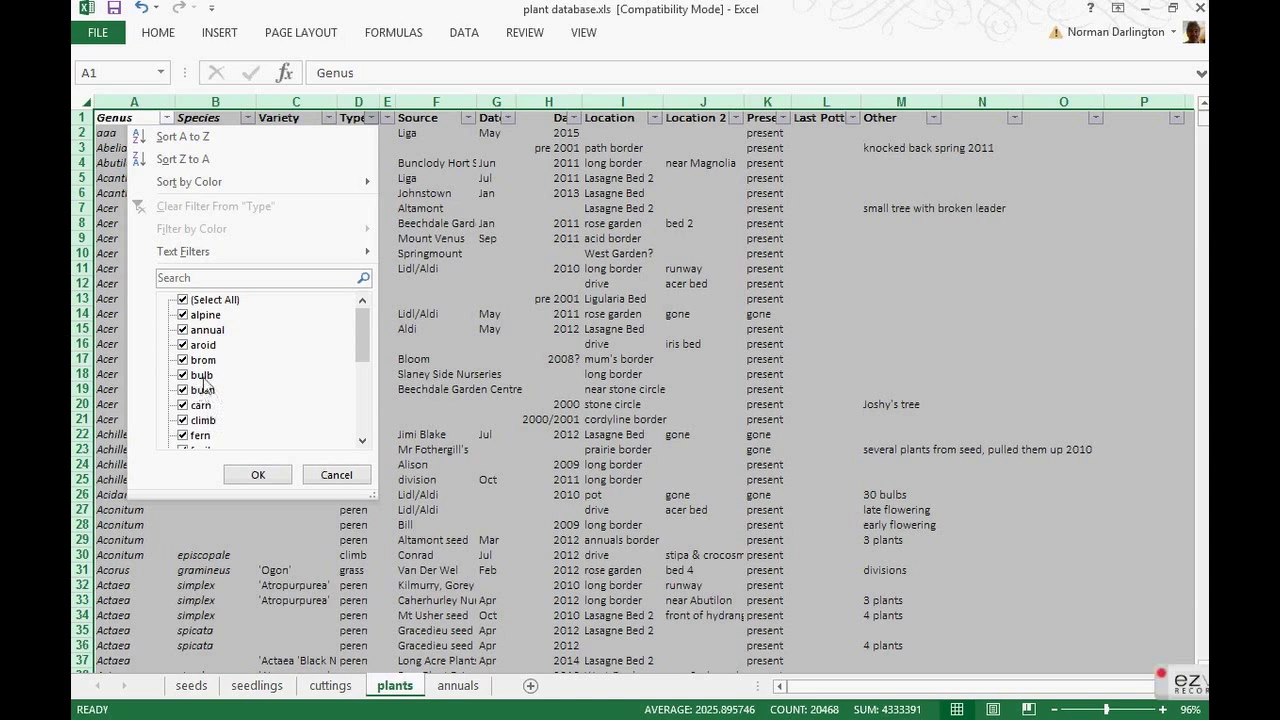
click(184, 300)
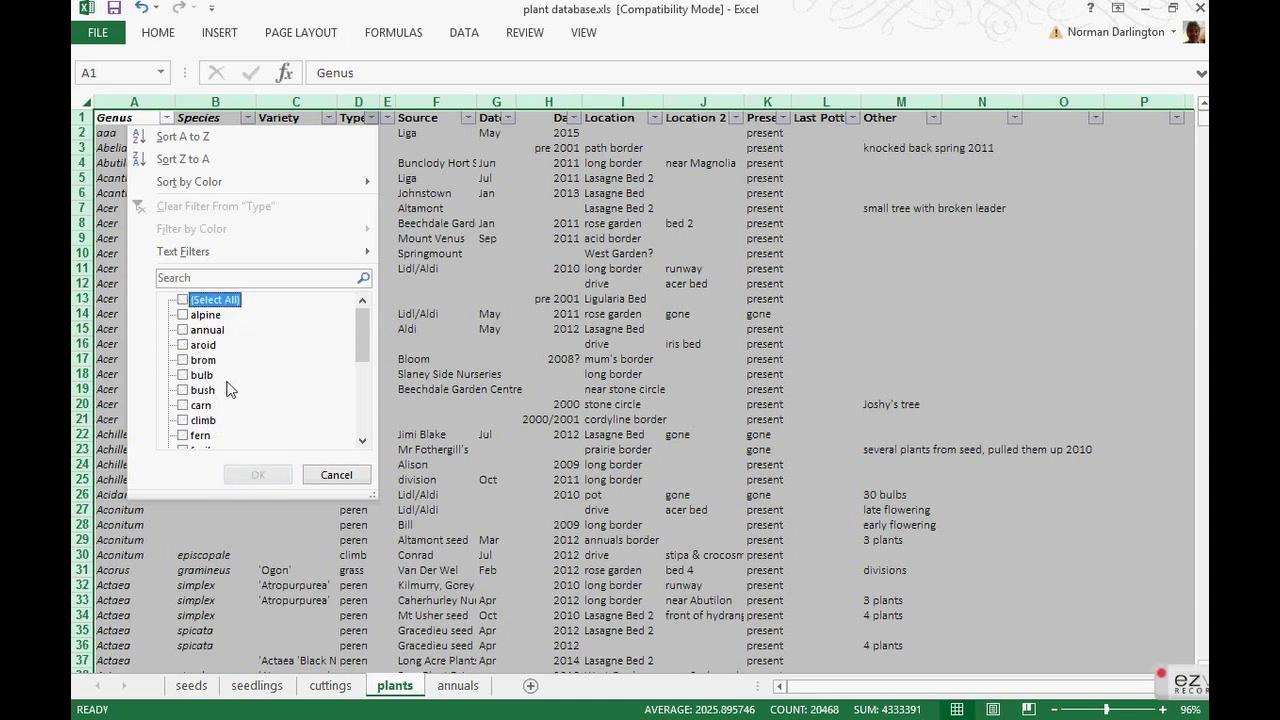
click(183, 345)
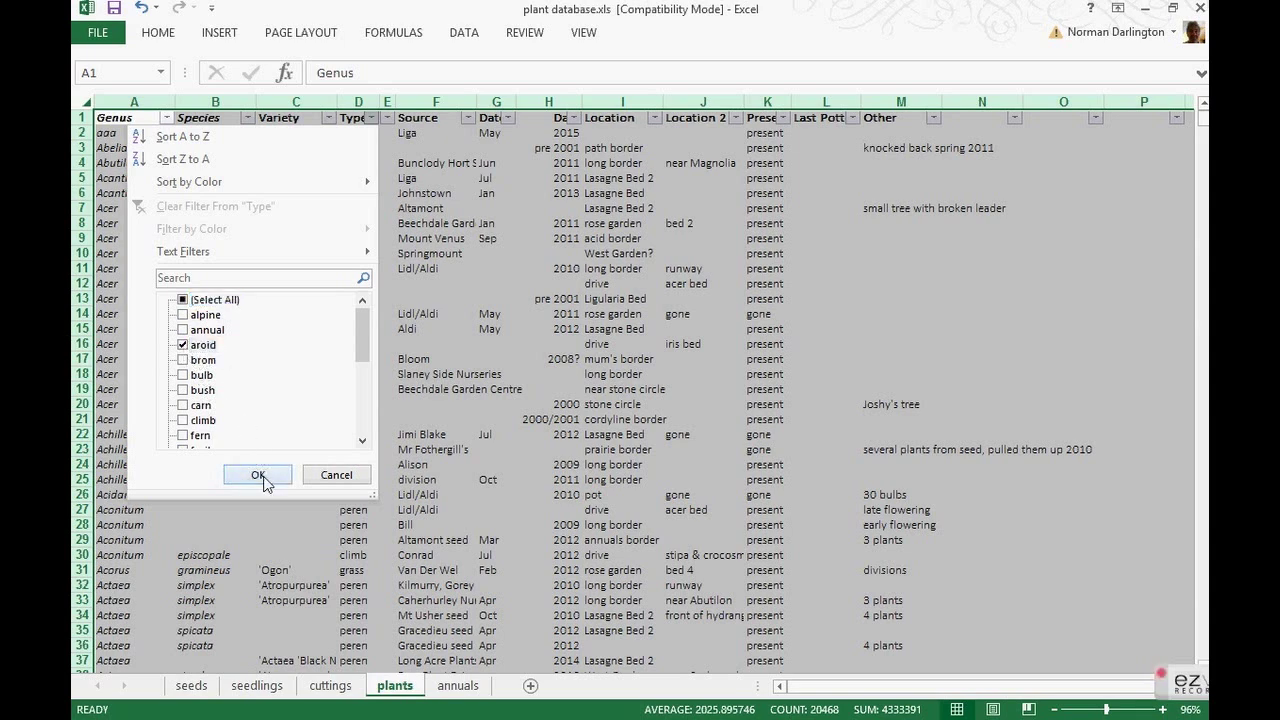
click(260, 476)
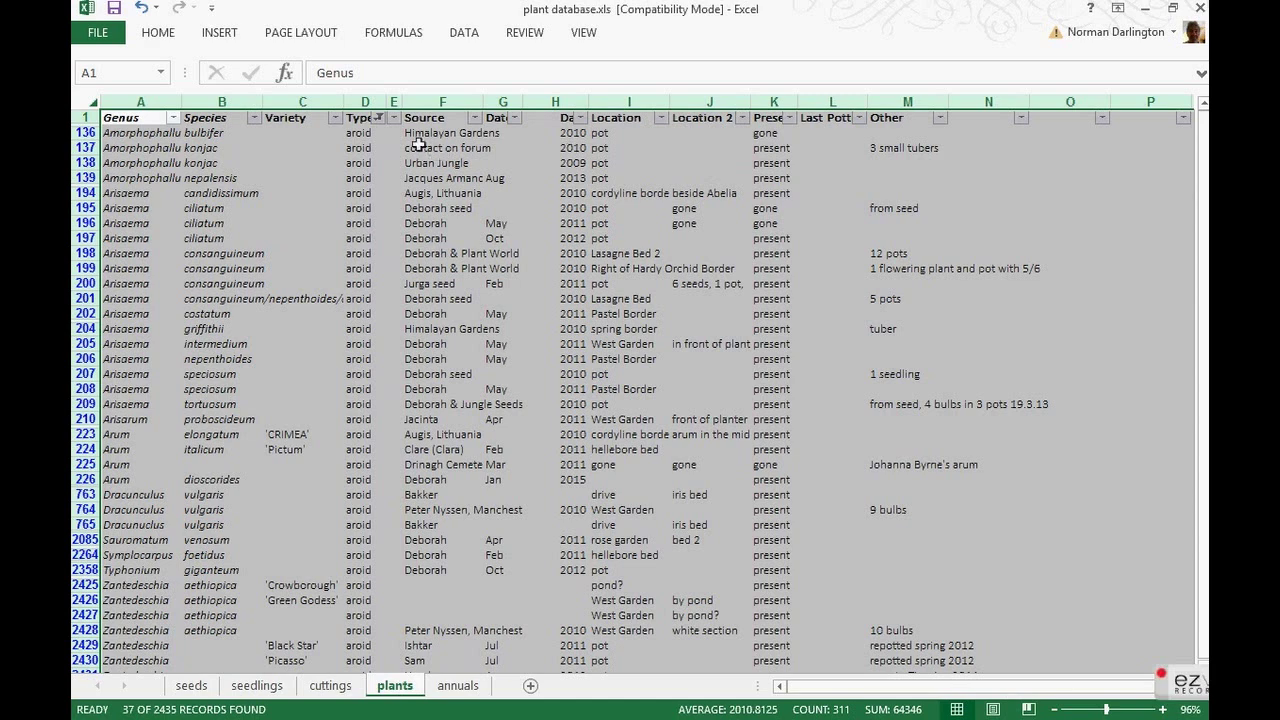
- Narrow the aroid records to those marked present in the Present/Gone column
click(790, 118)
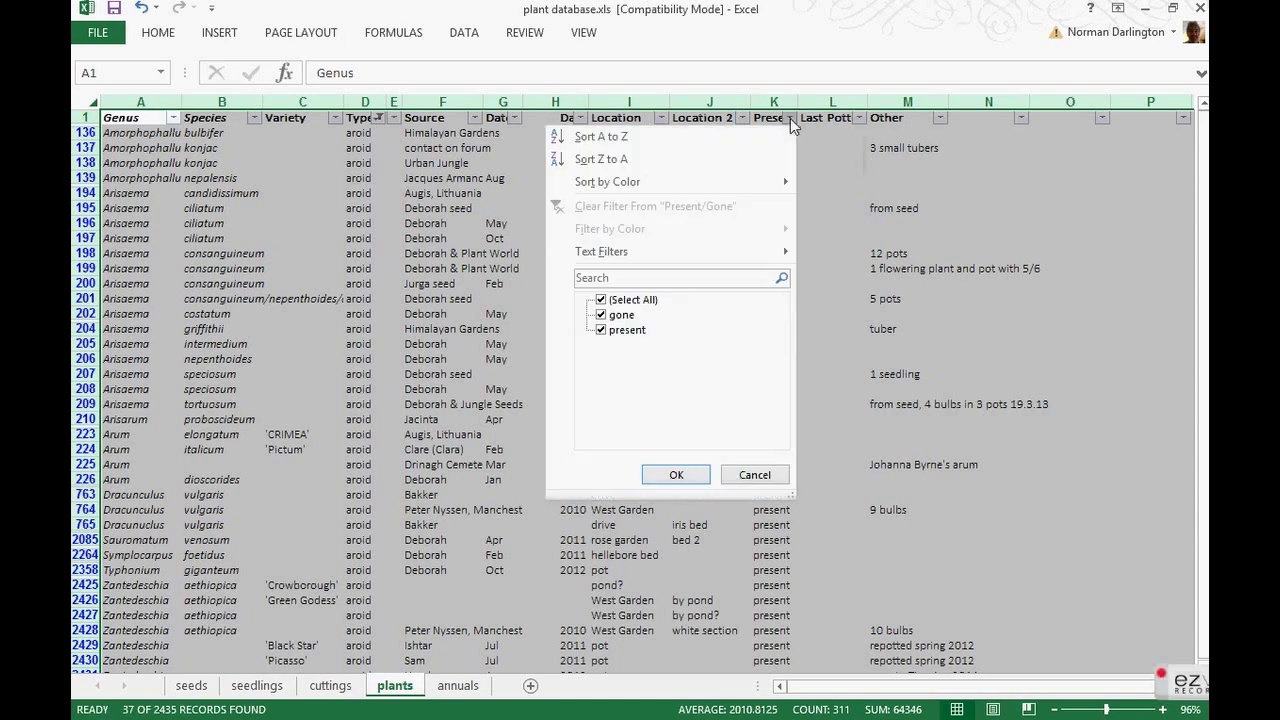
click(603, 301)
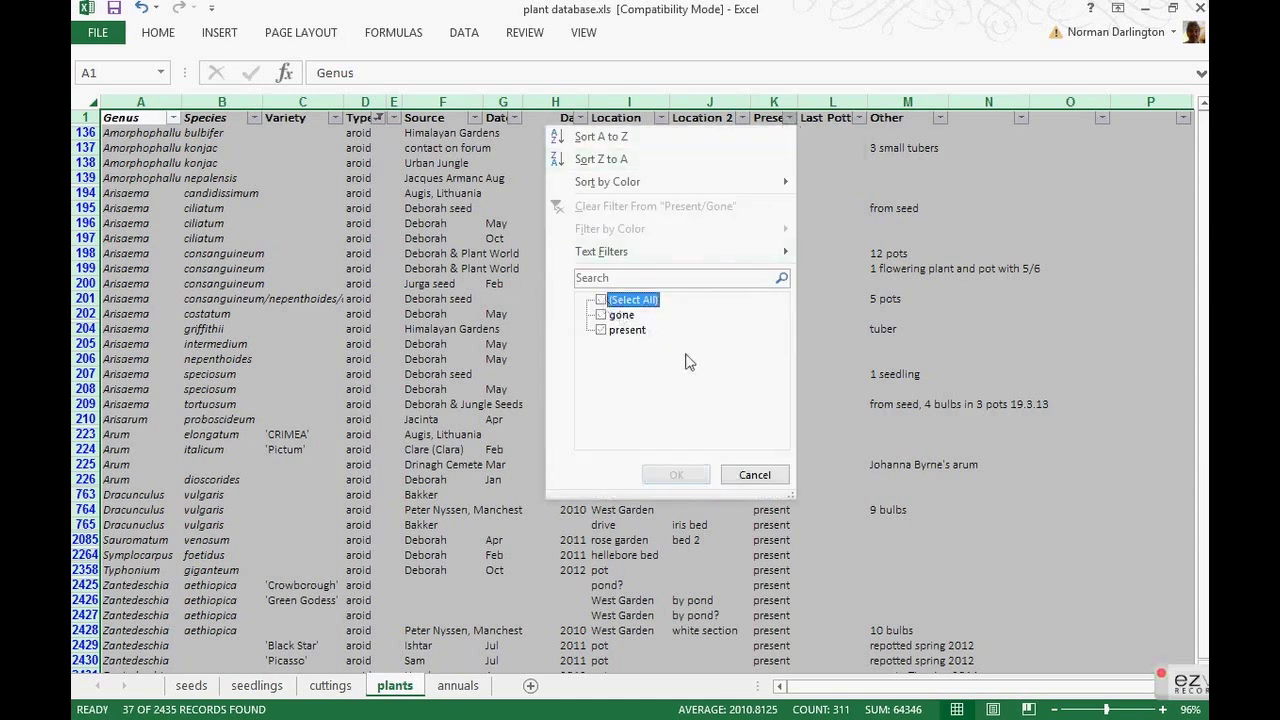
click(601, 330)
click(688, 474)
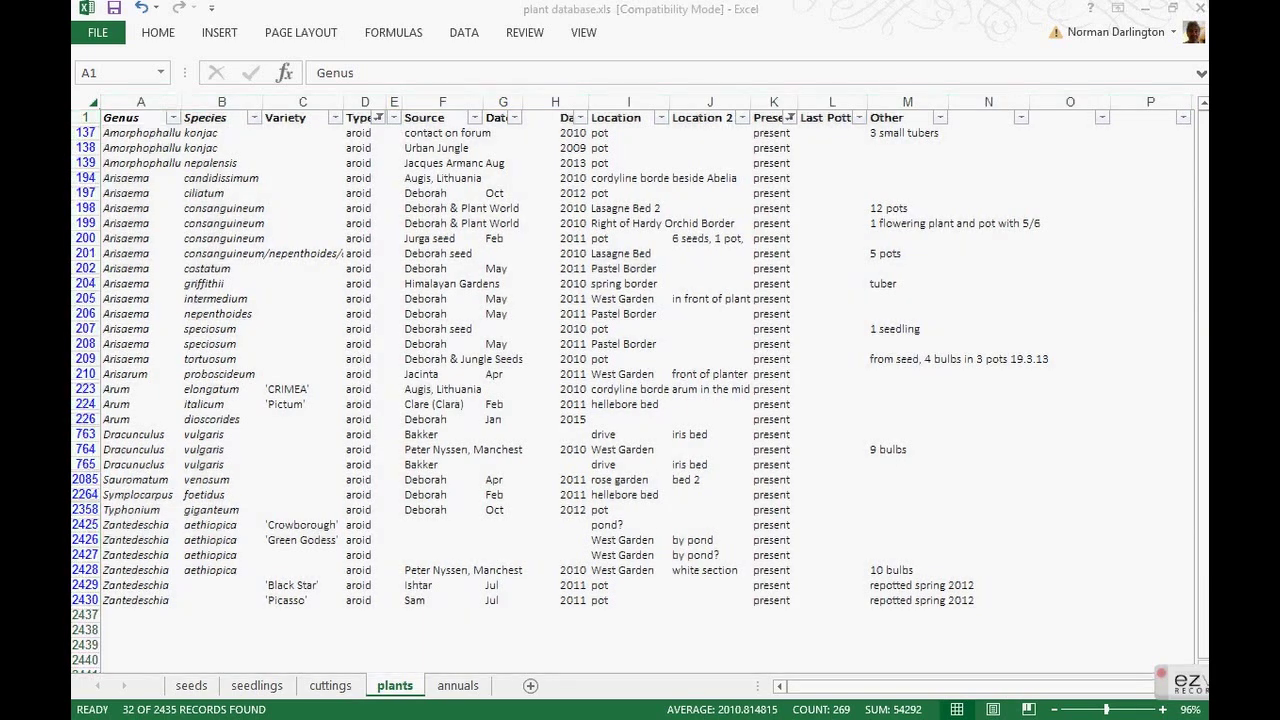
- Remove the existing filters and apply fresh column filters to the entire plants sheet
key(ctrl+shift+l)
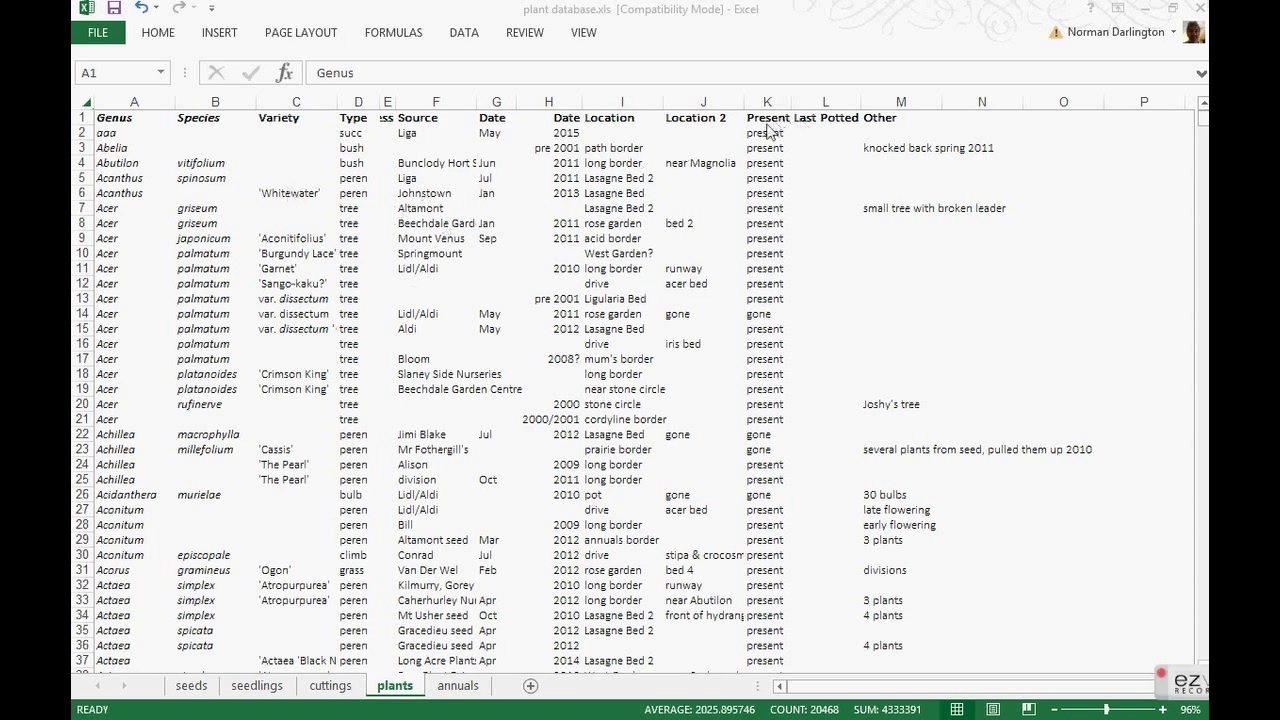
click(80, 103)
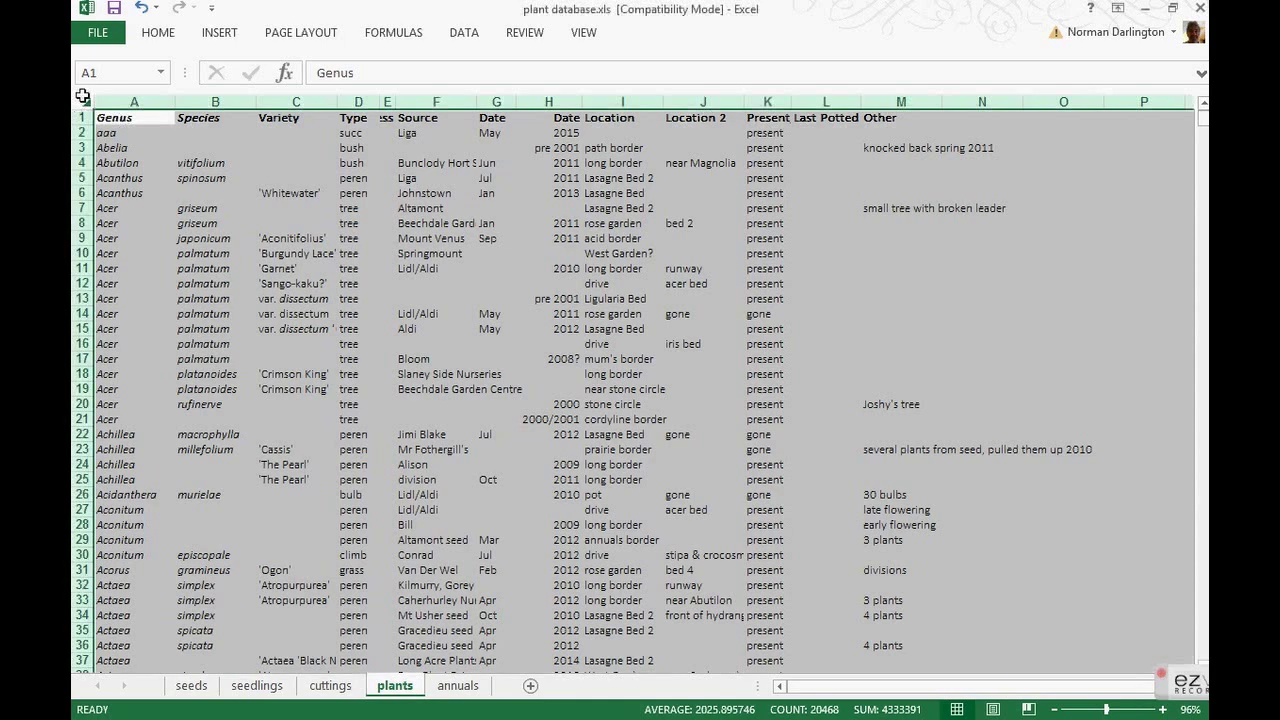
click(457, 40)
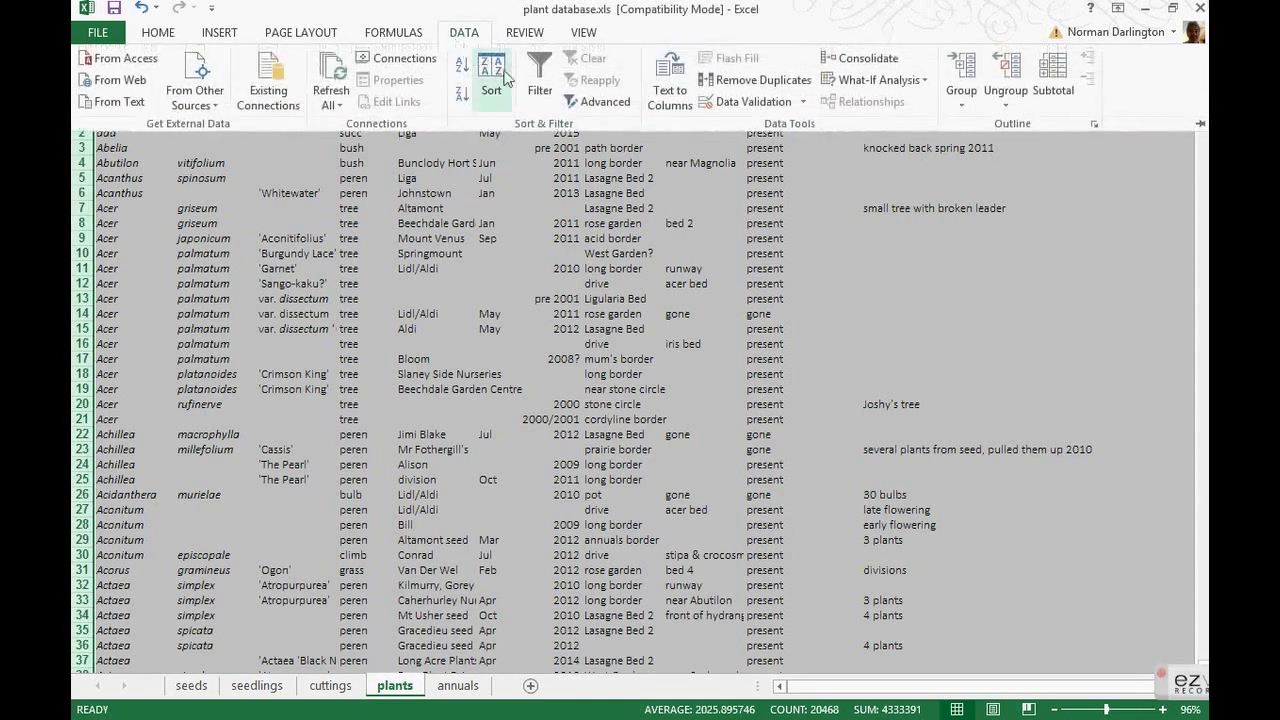
click(537, 73)
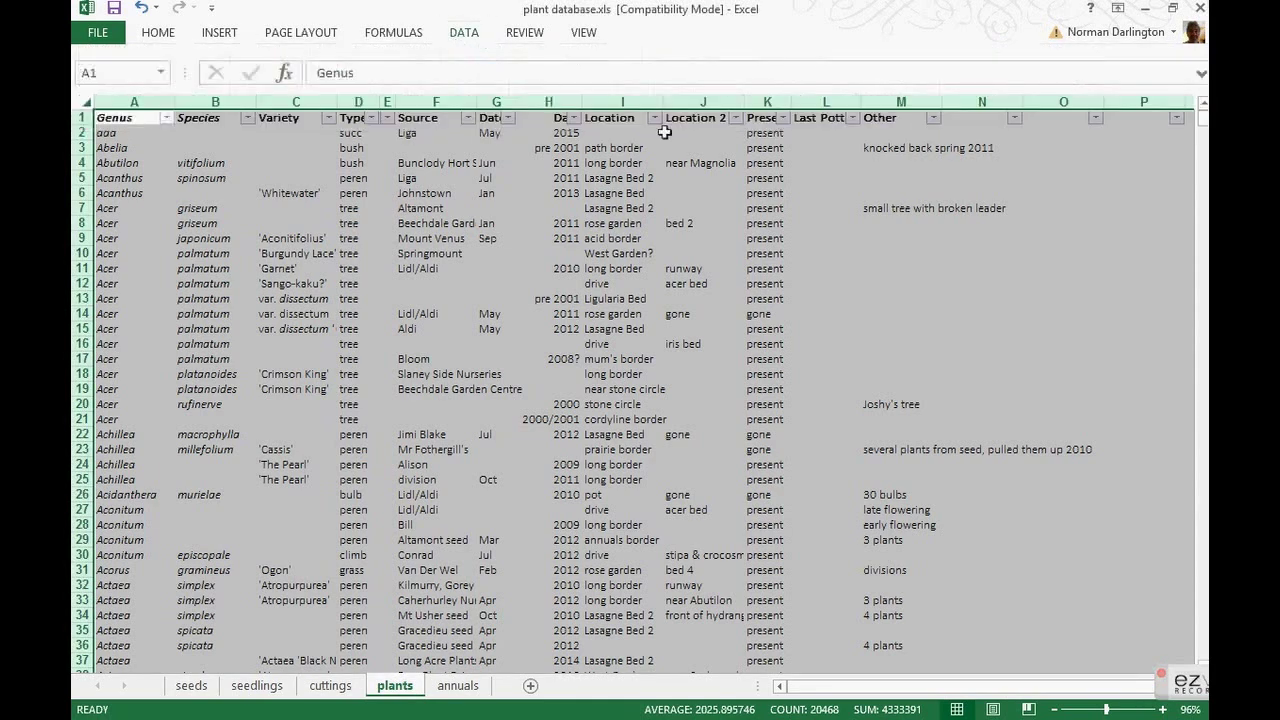
- Filter the Present/Gone column of the full plants sheet to show only present plants
click(783, 118)
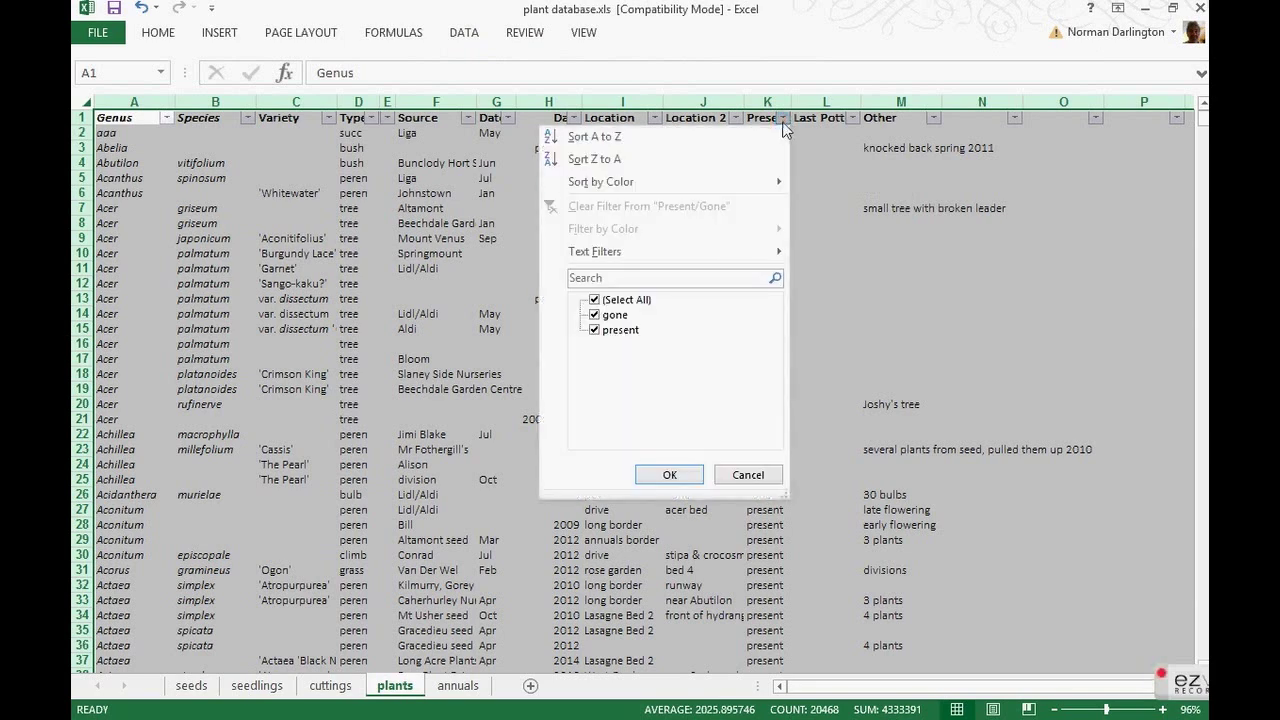
click(595, 300)
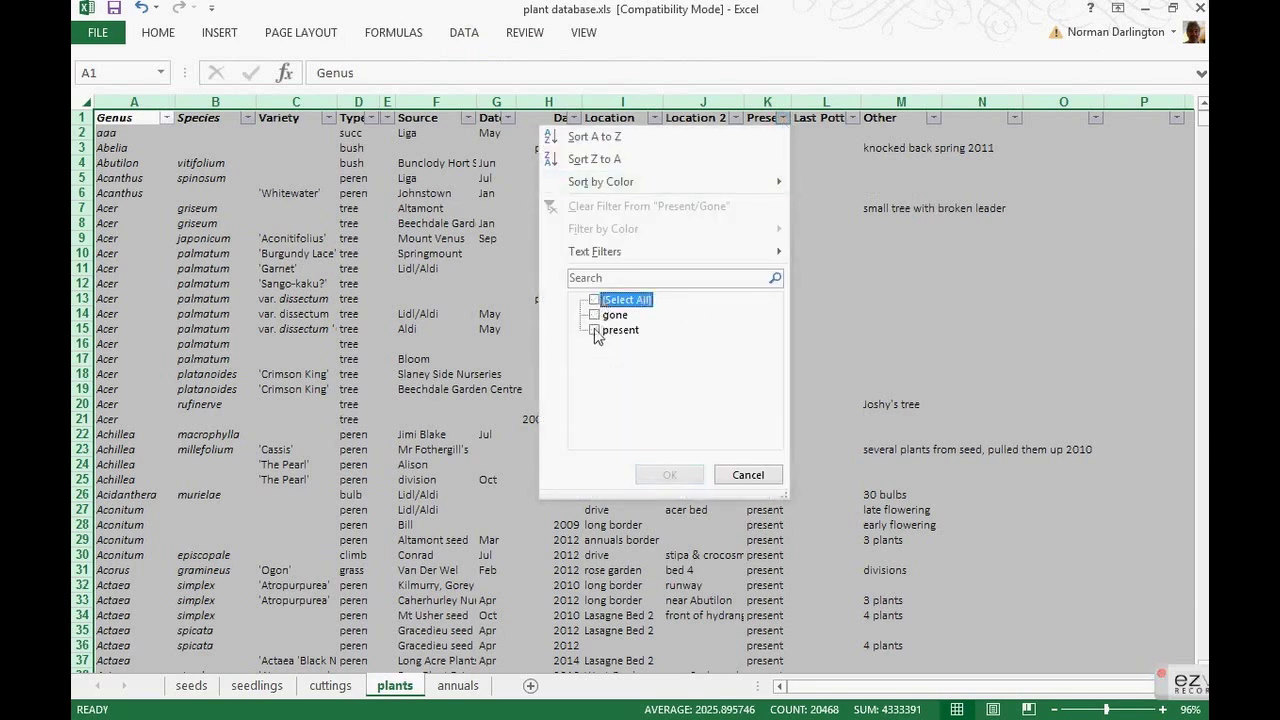
click(598, 330)
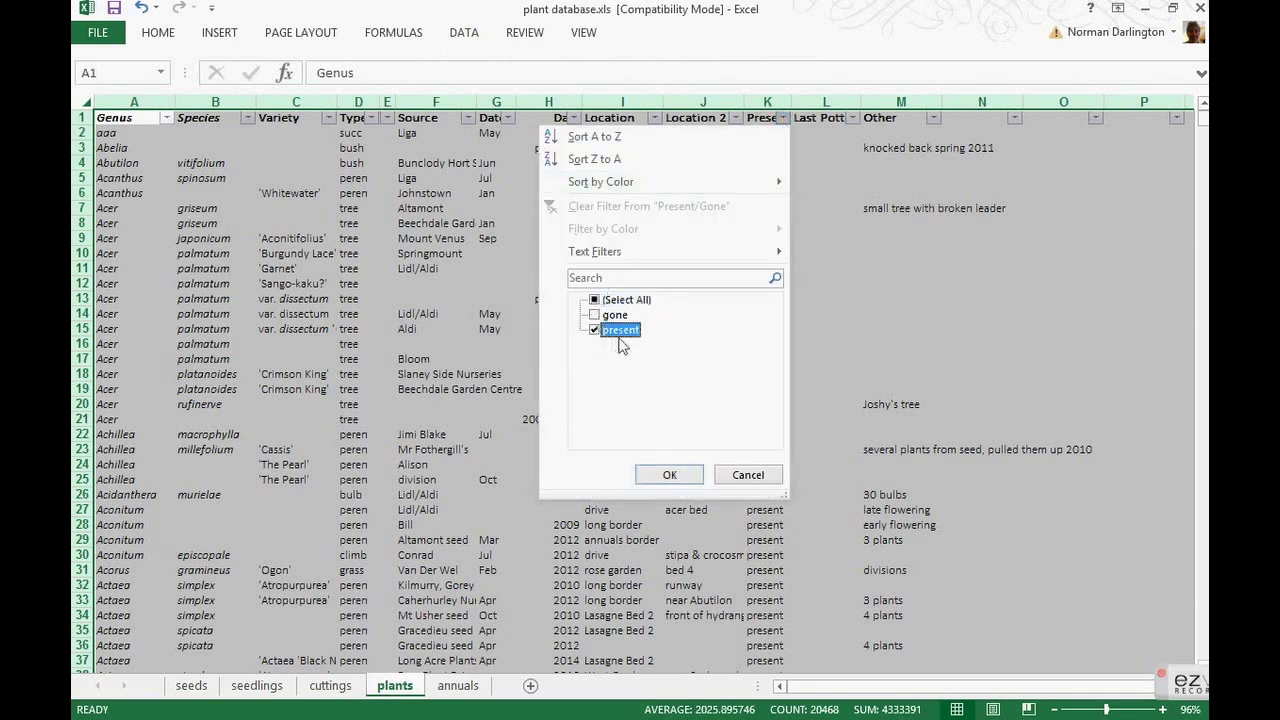
click(664, 476)
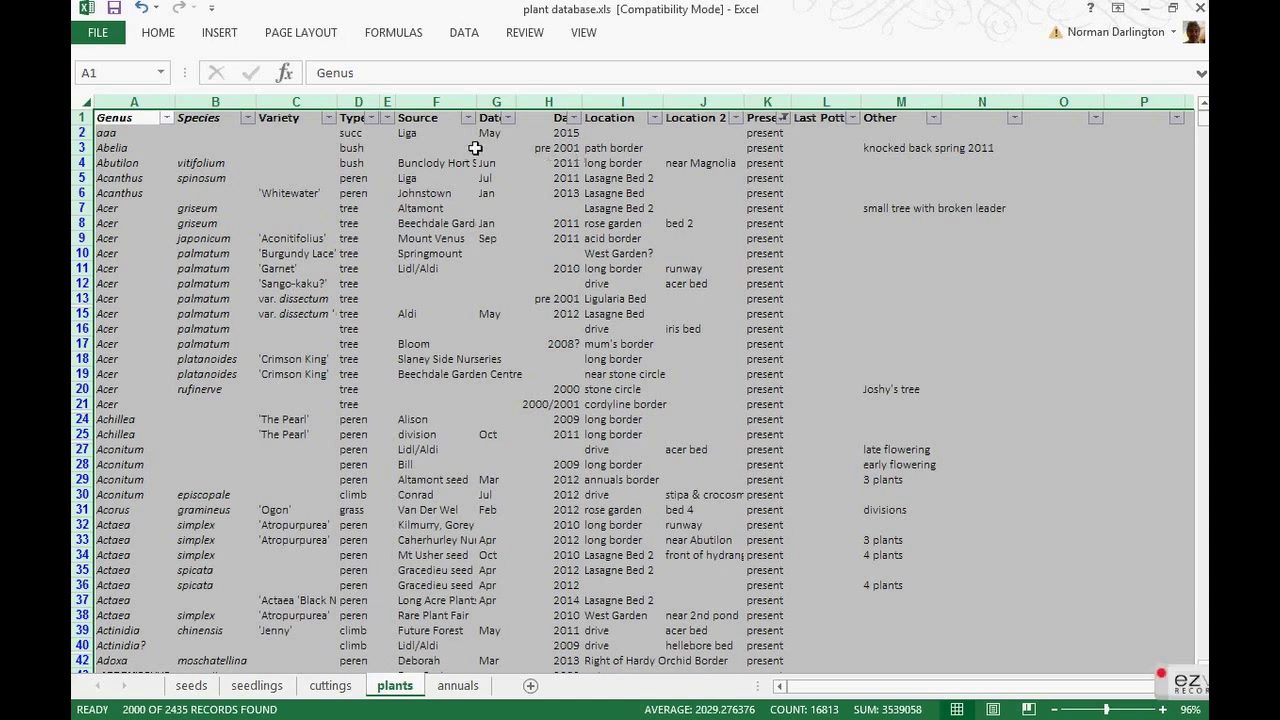
- Narrow the present plants to the tree type using the Type column filter
click(373, 118)
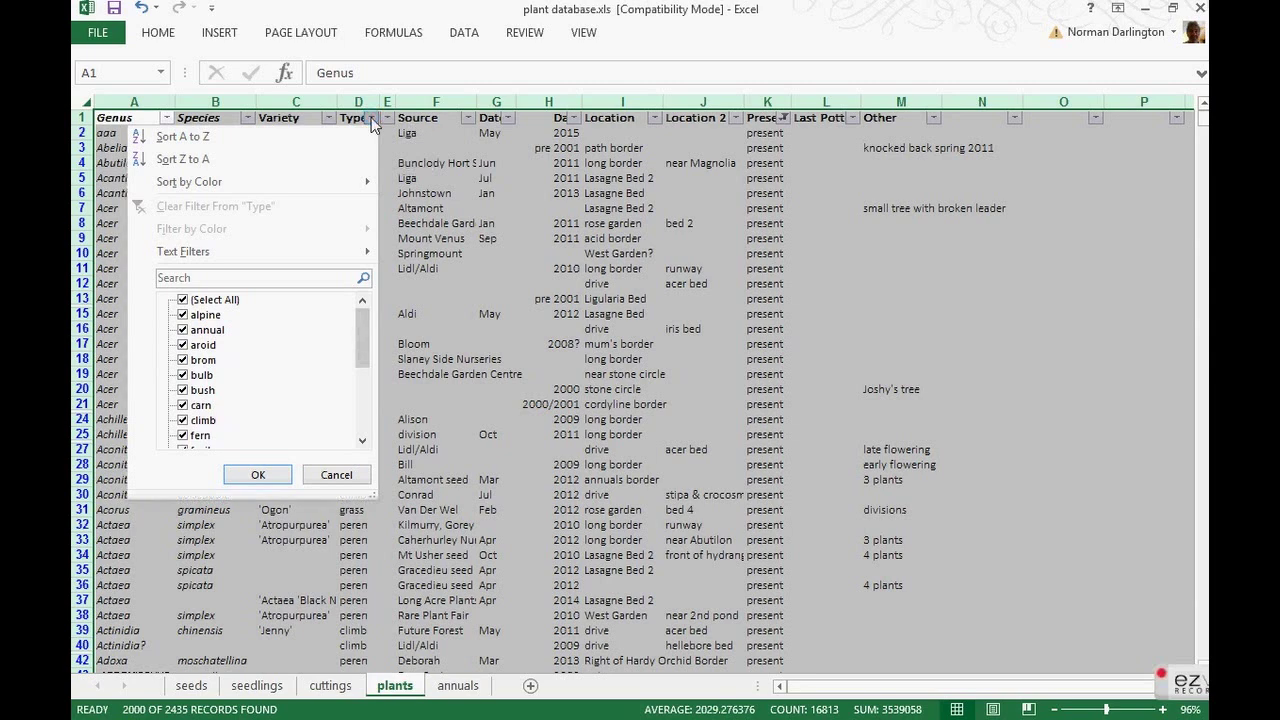
click(193, 300)
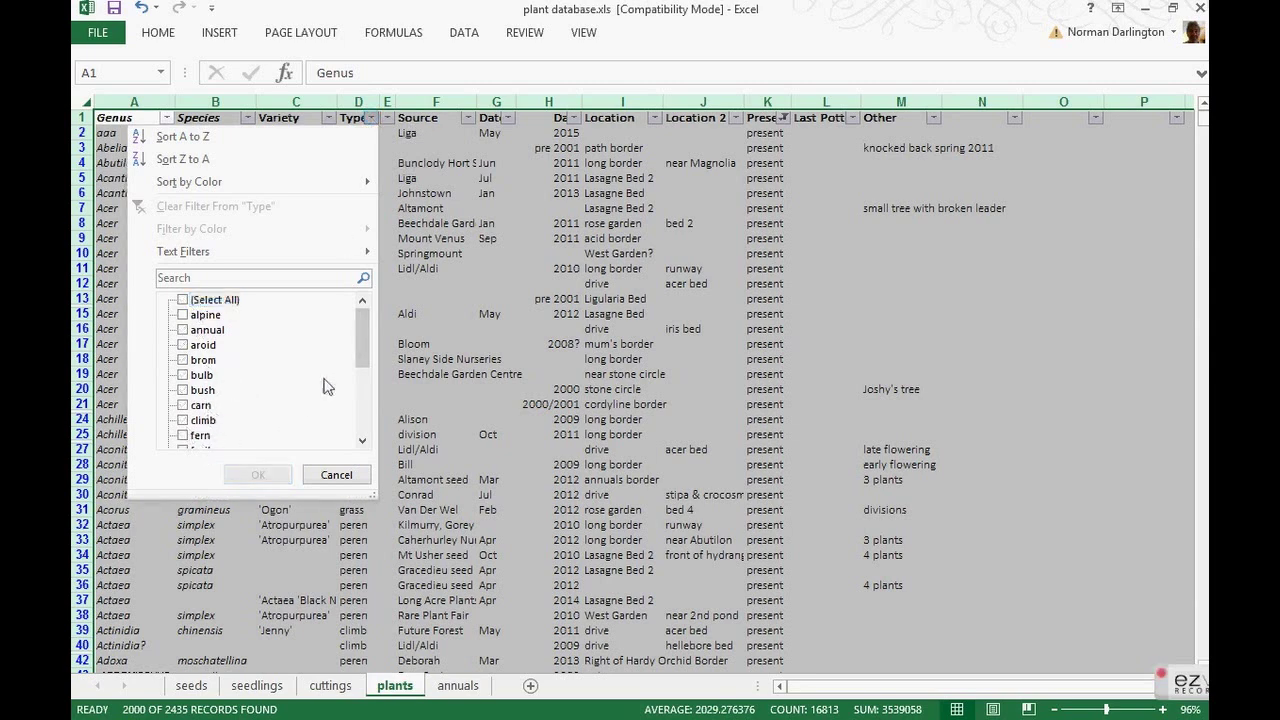
drag(361, 365, 354, 410)
click(182, 420)
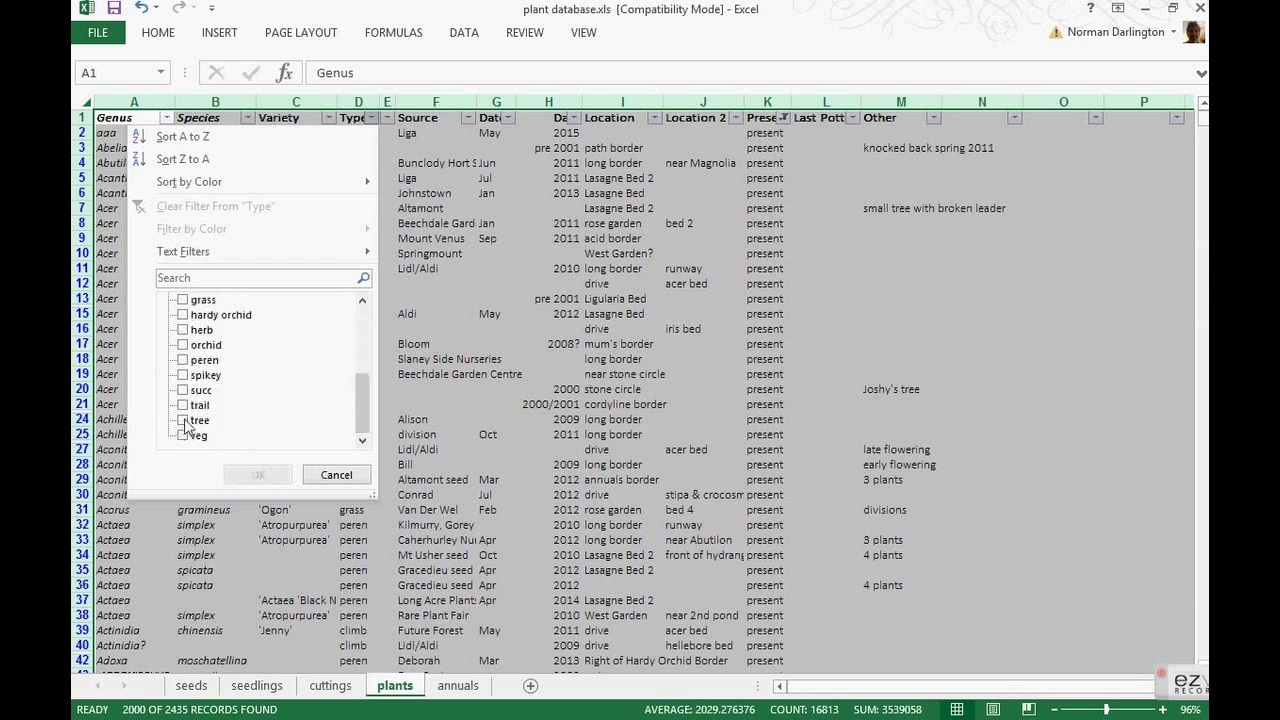
click(256, 477)
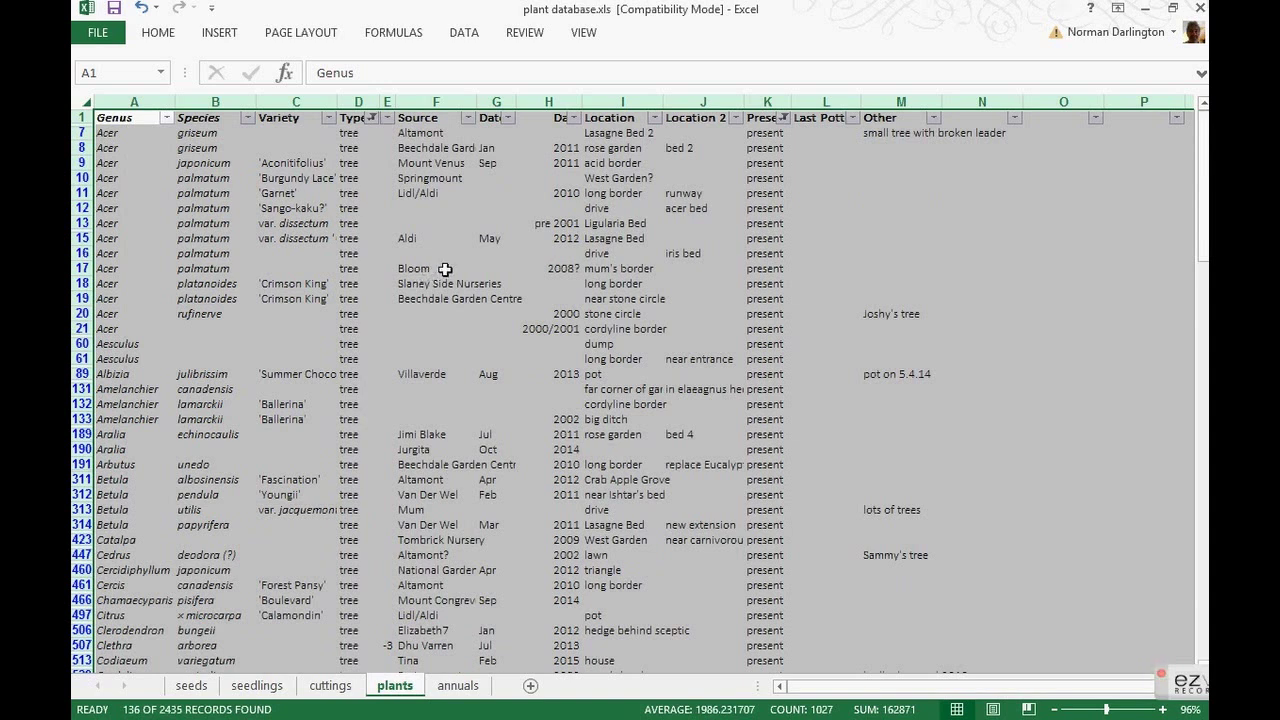
- Restrict the present trees to those whose Location is rose garden
click(656, 118)
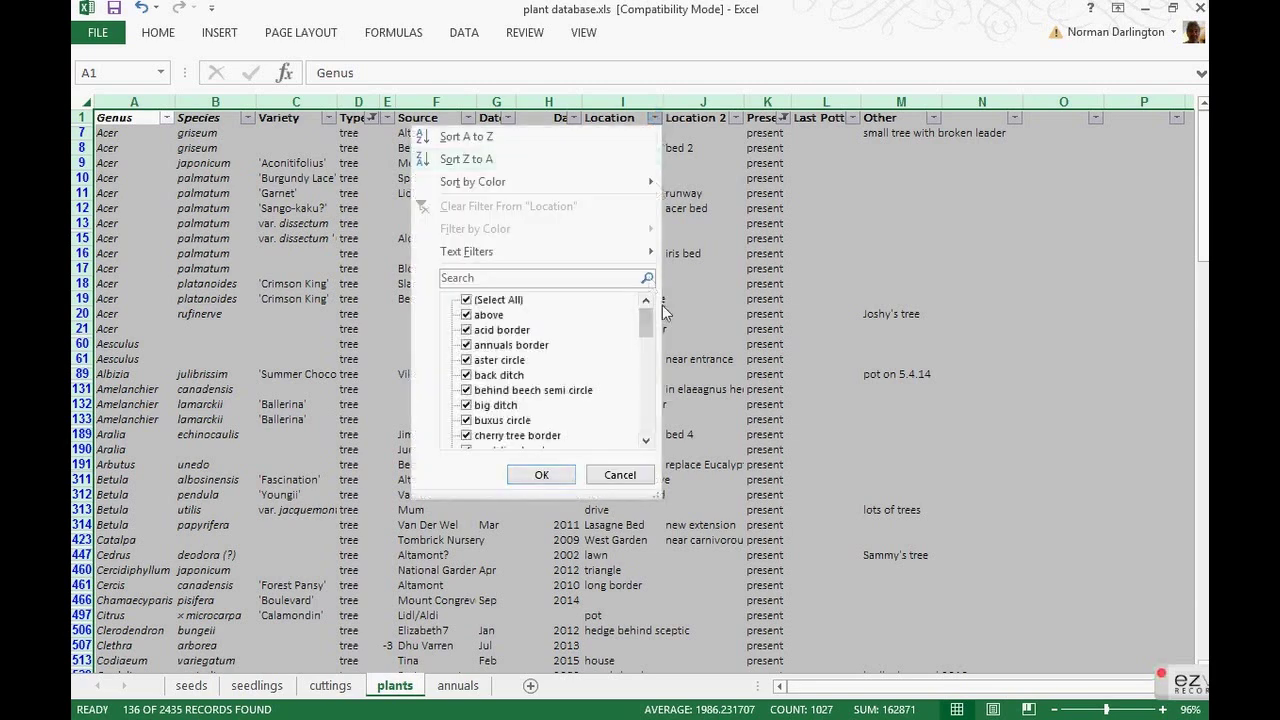
click(466, 300)
drag(651, 335, 659, 418)
click(467, 376)
click(541, 476)
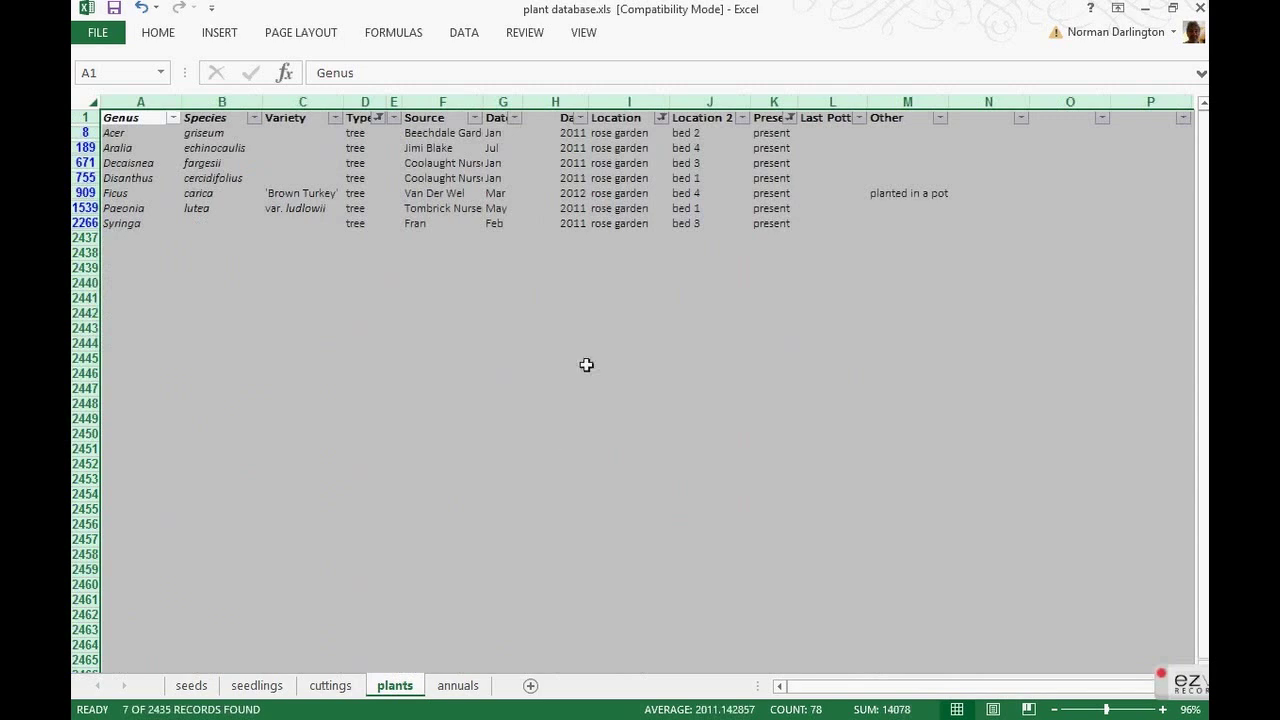
- Limit the rose garden trees to bed 1 using the Location 2 filter
click(742, 117)
click(555, 300)
click(555, 316)
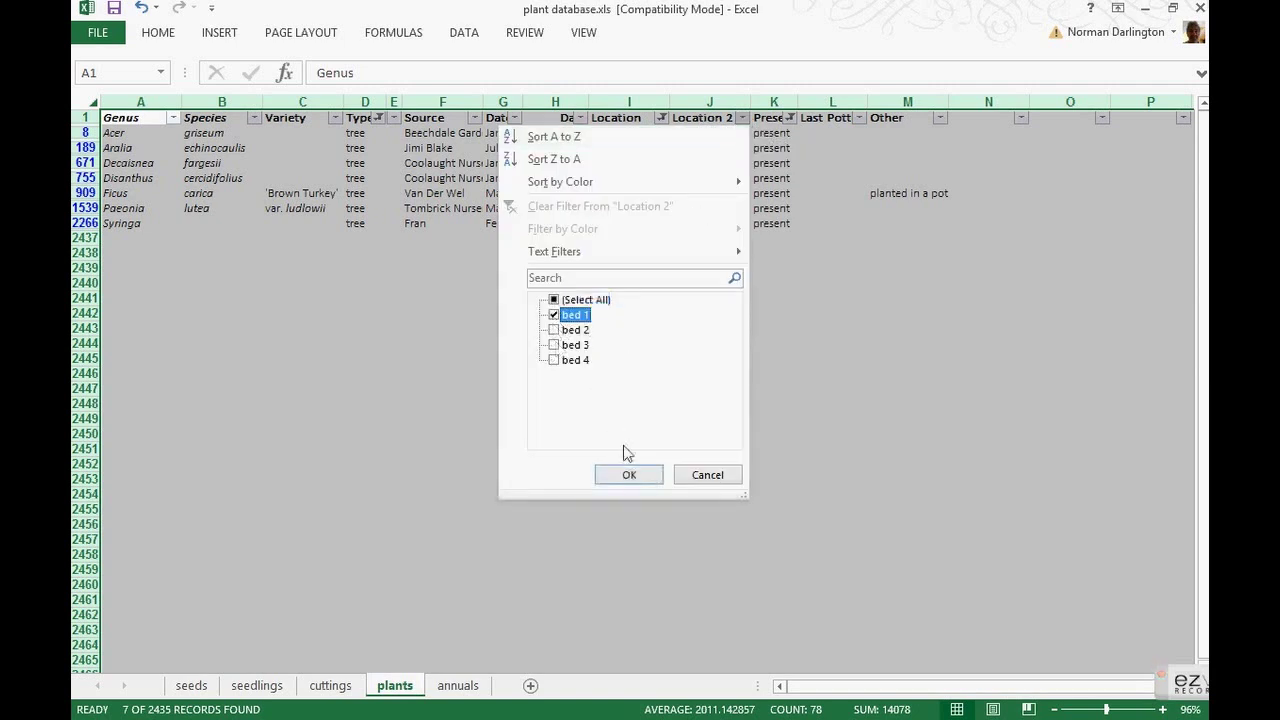
click(629, 475)
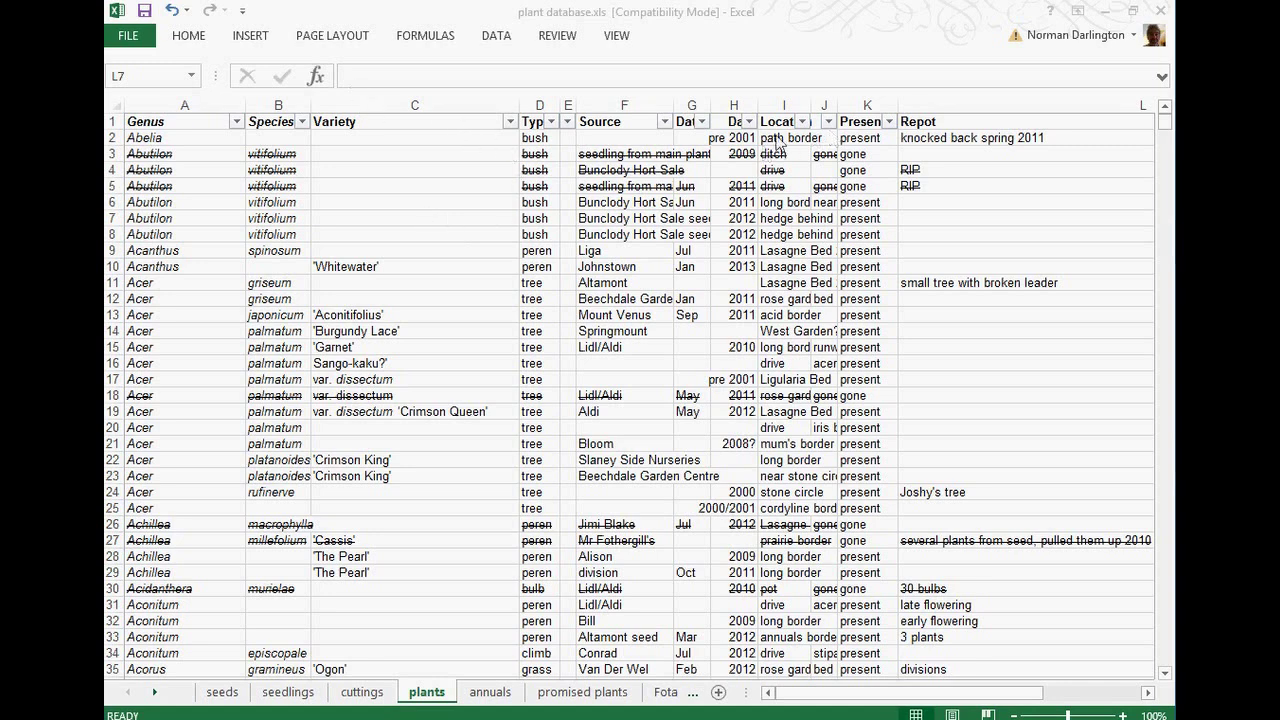
- In the plant database with the Repot column, filter Present/Gone to show only present plants
click(888, 121)
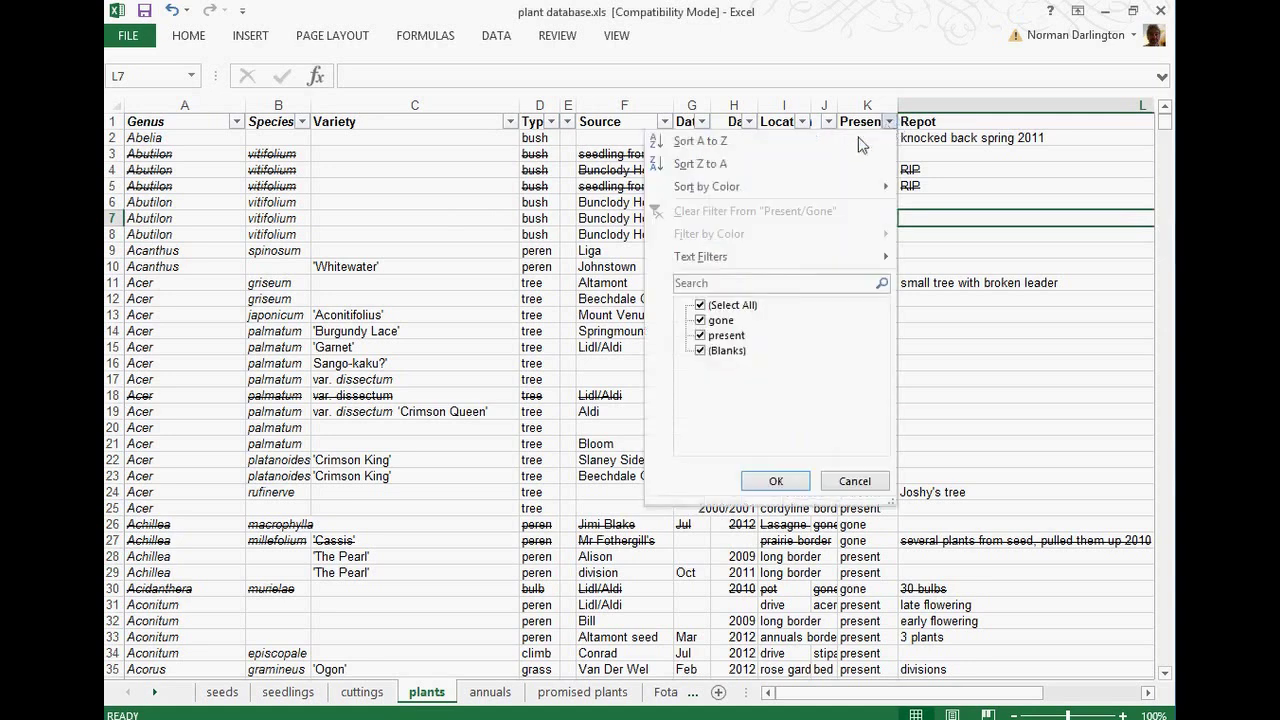
click(700, 305)
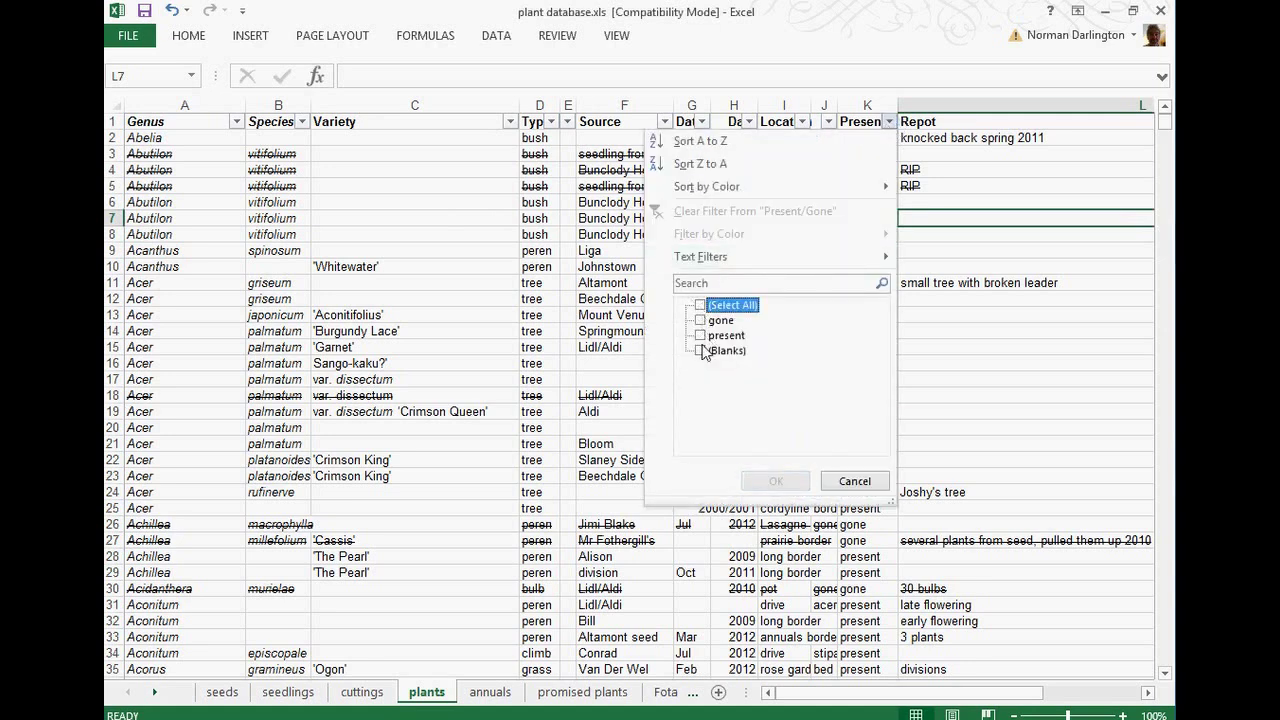
click(700, 335)
click(776, 481)
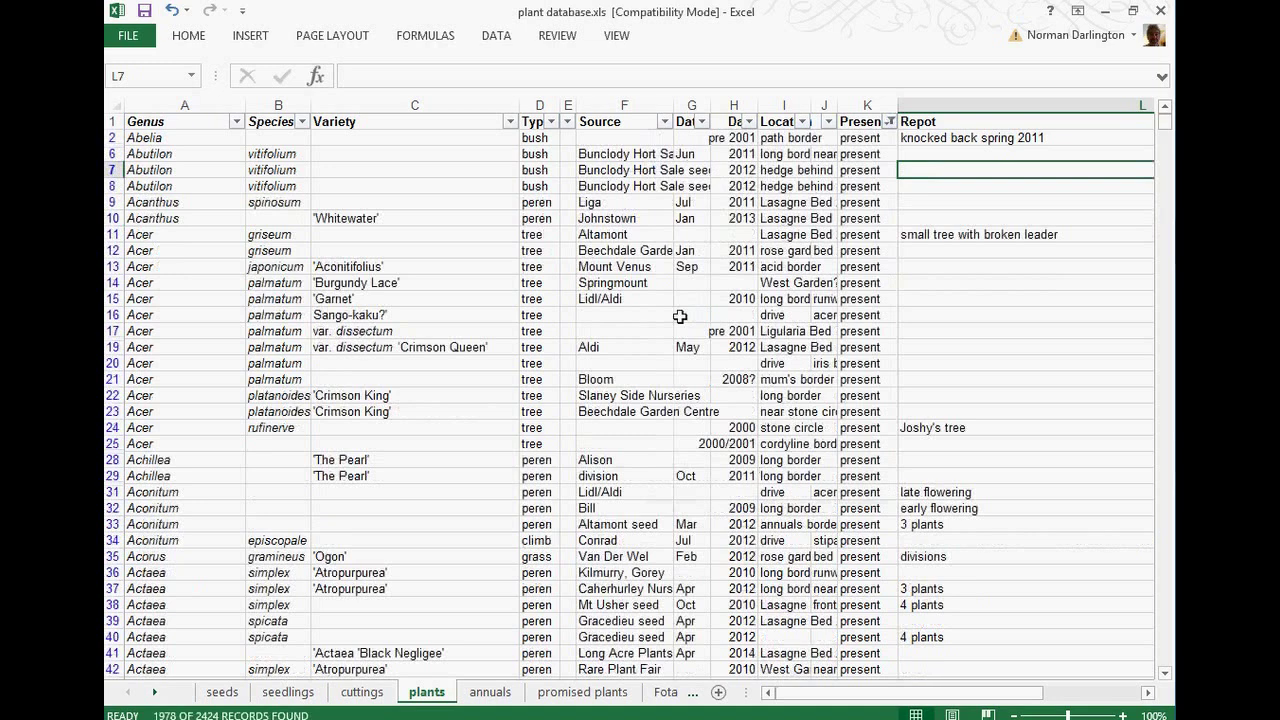
- Filter the present plants by Type so that only orchid records are listed
click(551, 122)
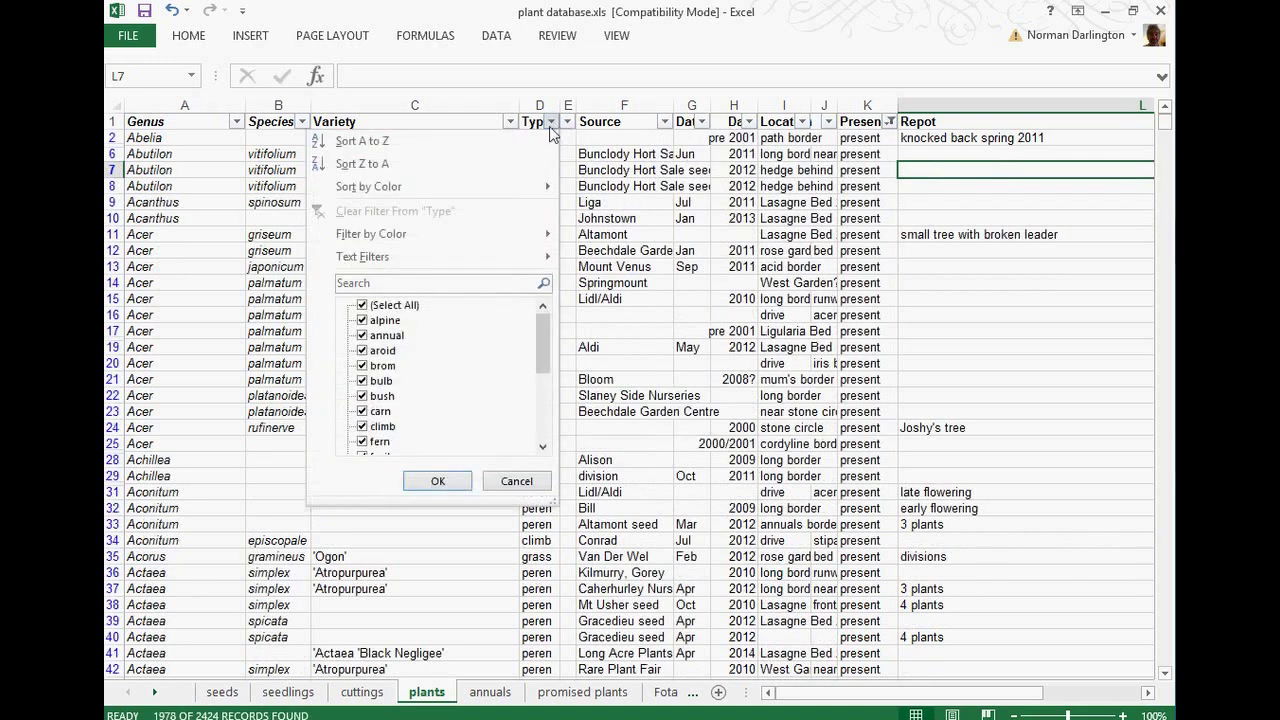
click(393, 305)
drag(546, 350, 546, 410)
click(362, 366)
click(437, 481)
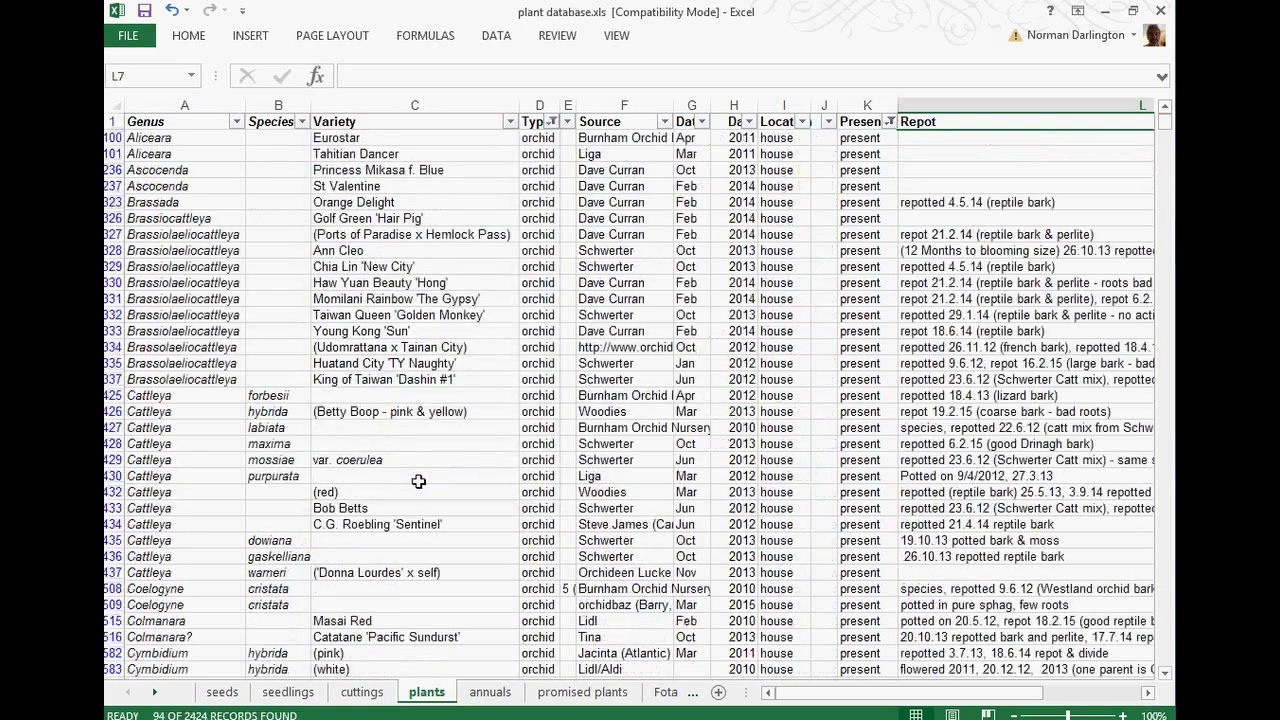
- Narrow the present orchids to the genus Cattleya using the Genus filter
click(237, 121)
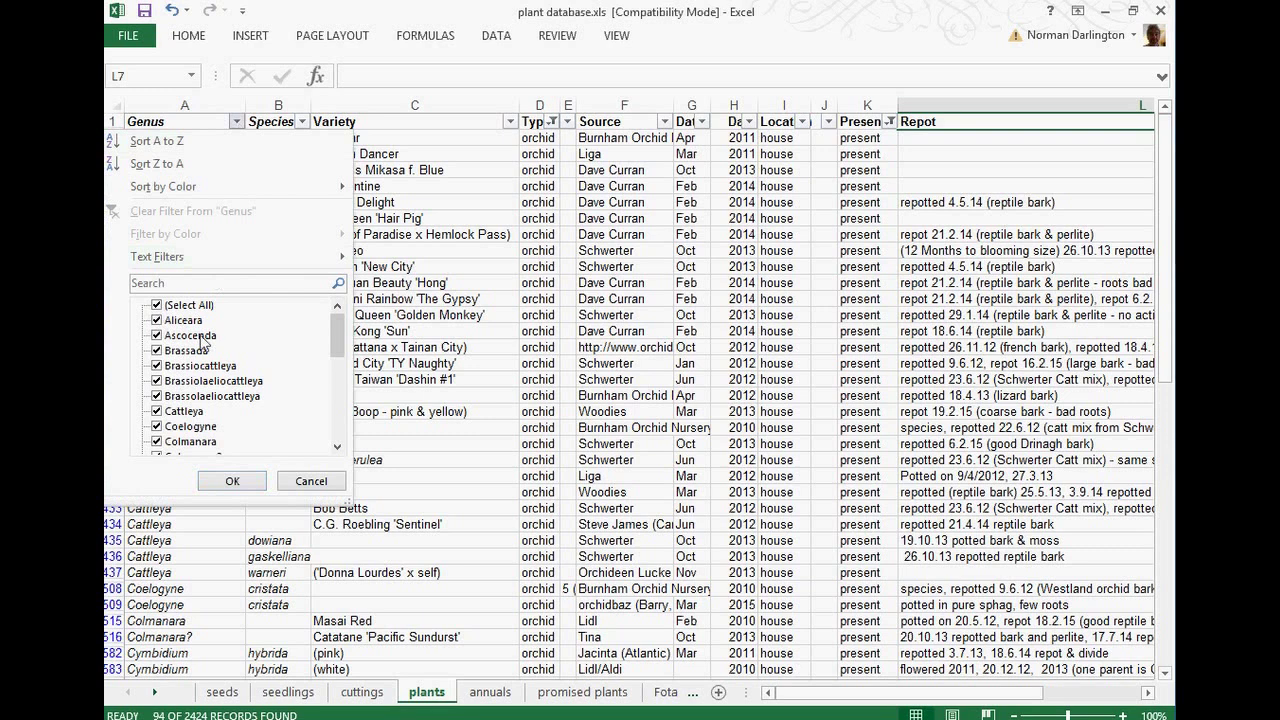
click(160, 305)
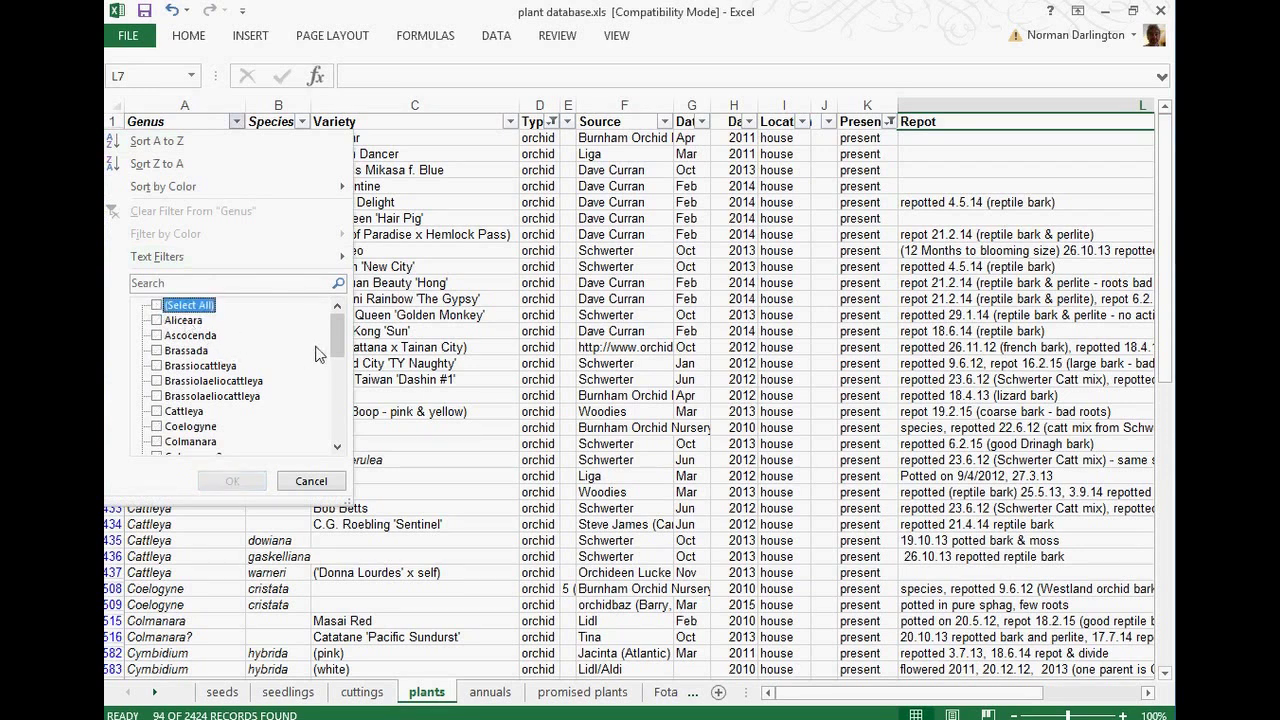
scroll(343, 347, down, 2)
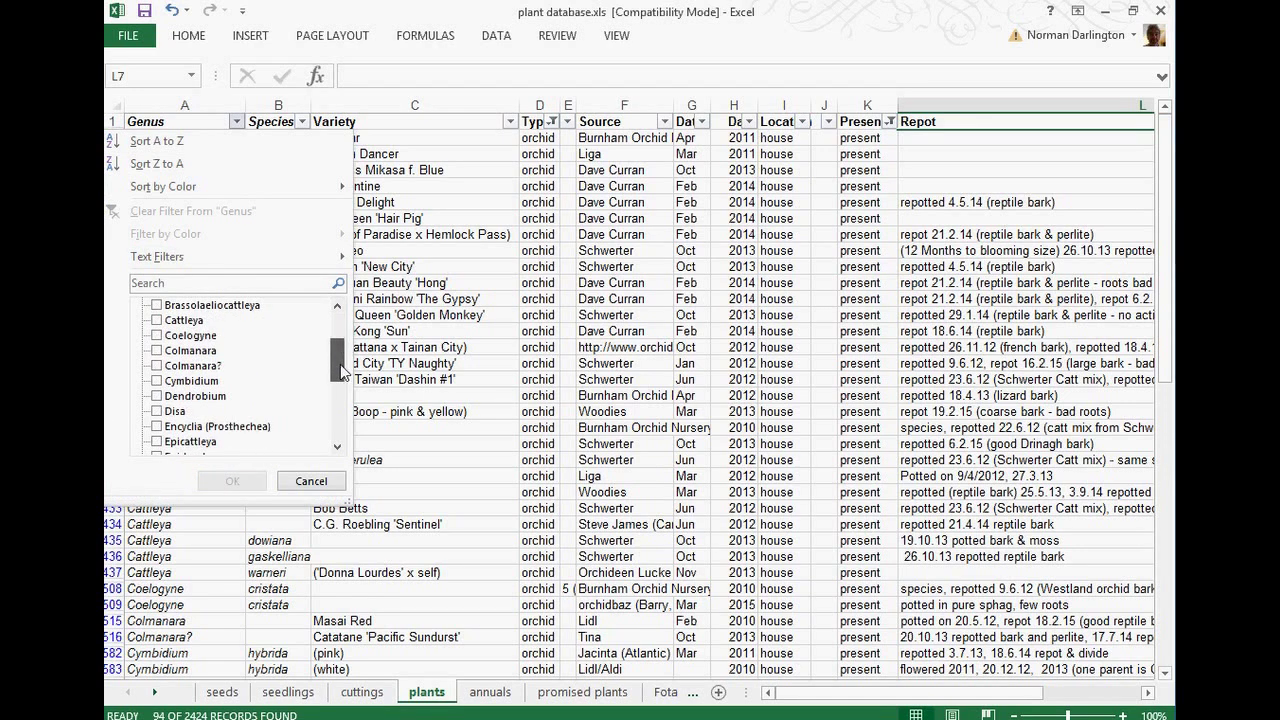
click(157, 320)
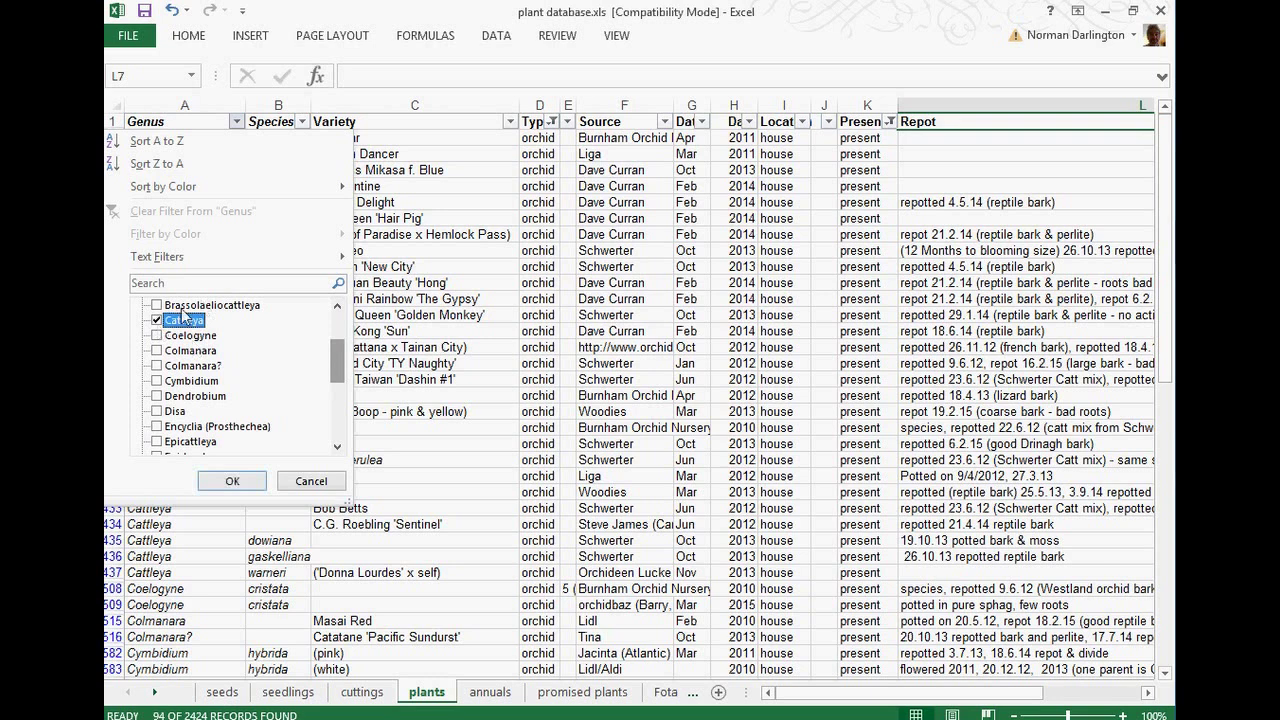
click(232, 481)
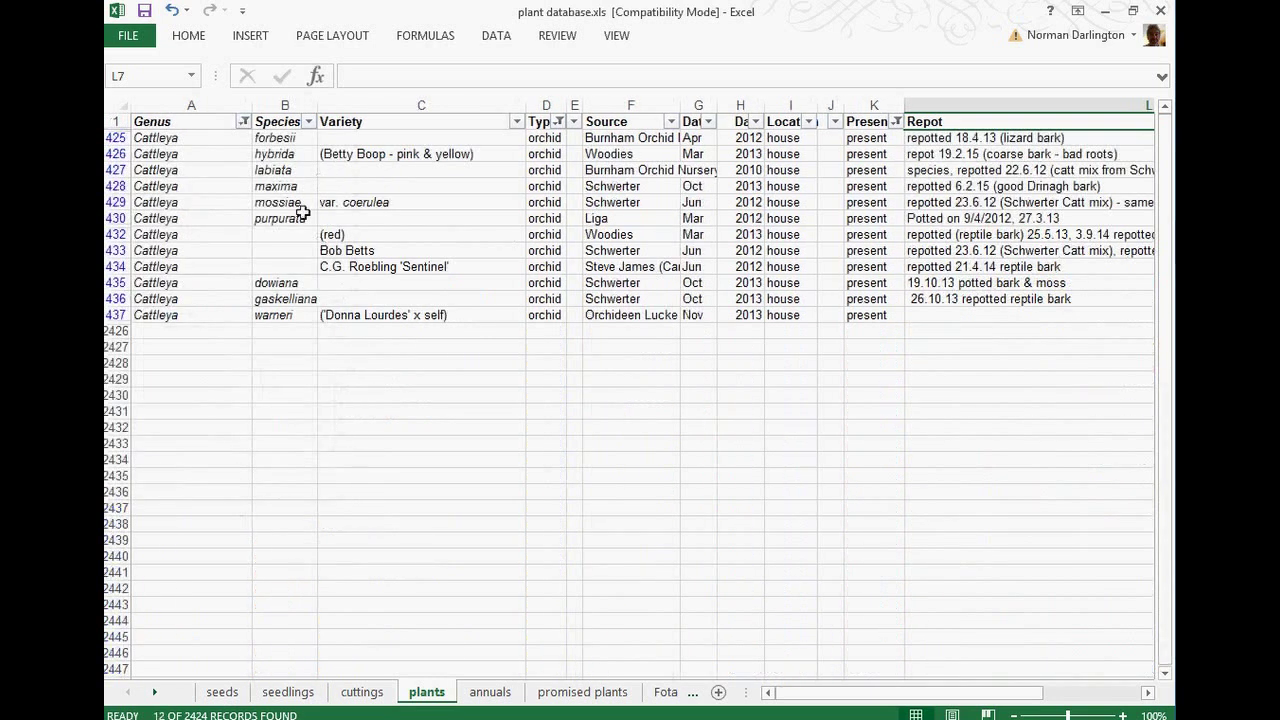